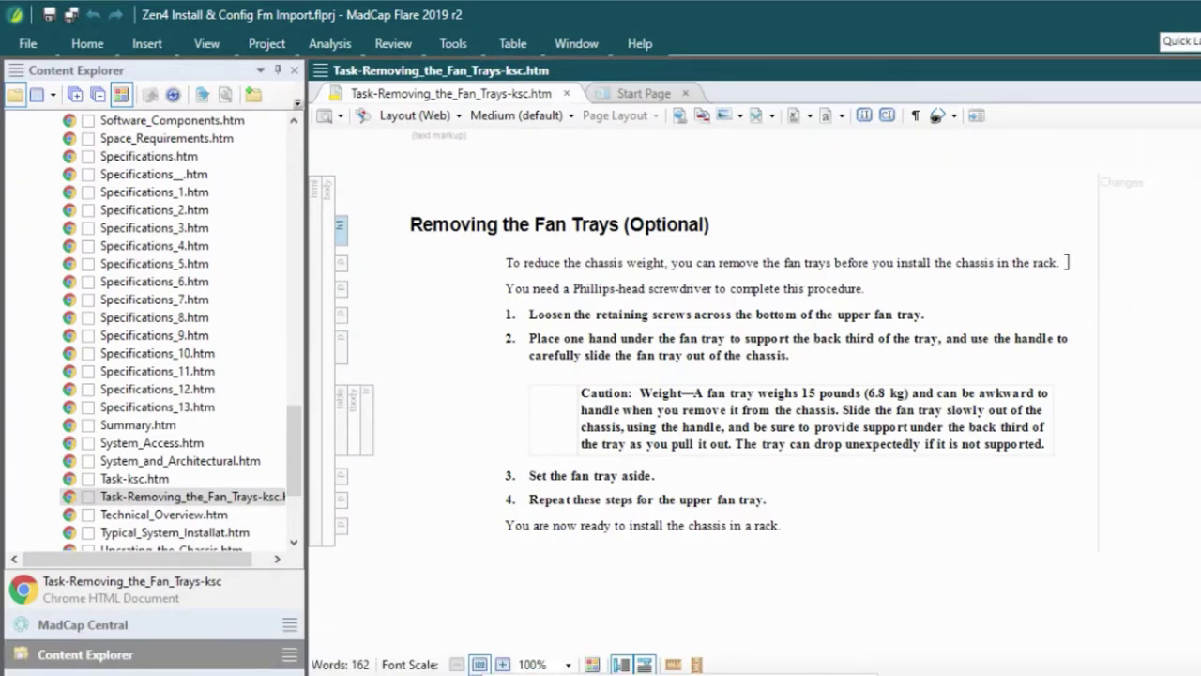
# - Copy the topic's introductory sentence about reducing the chassis weight into the Description field of its topic properties
pyautogui.moveTo(1063, 263); pyautogui.dragTo(505, 263)
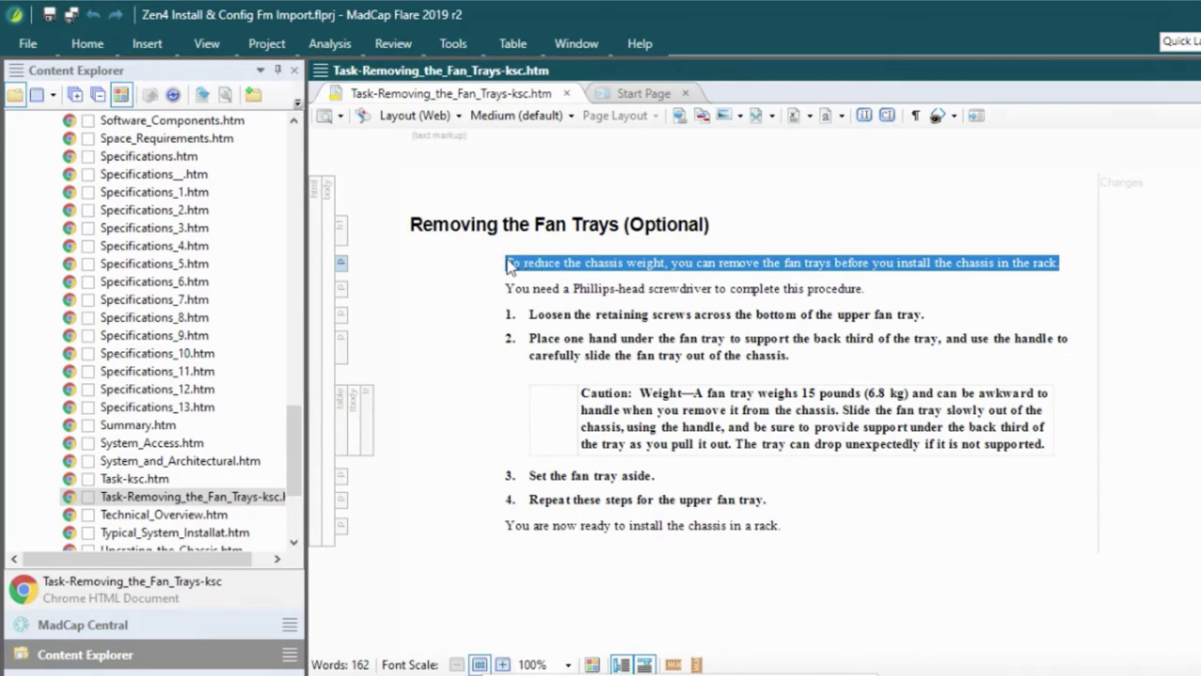
pyautogui.rightClick(572, 269)
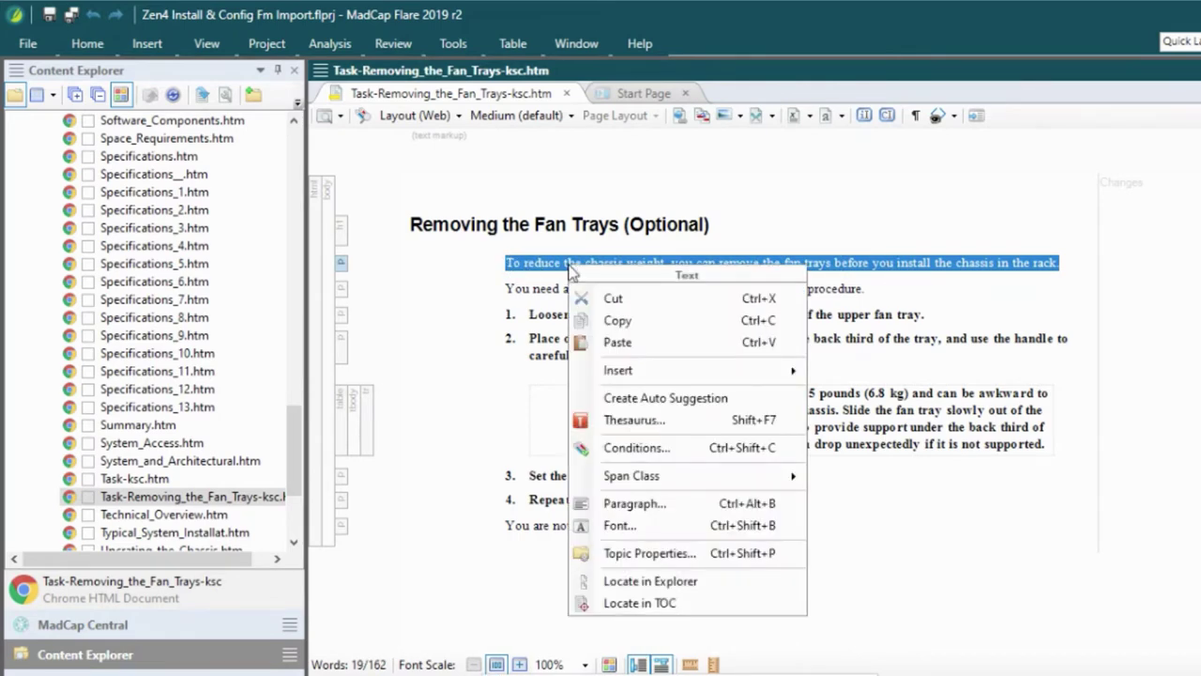
pyautogui.click(615, 321)
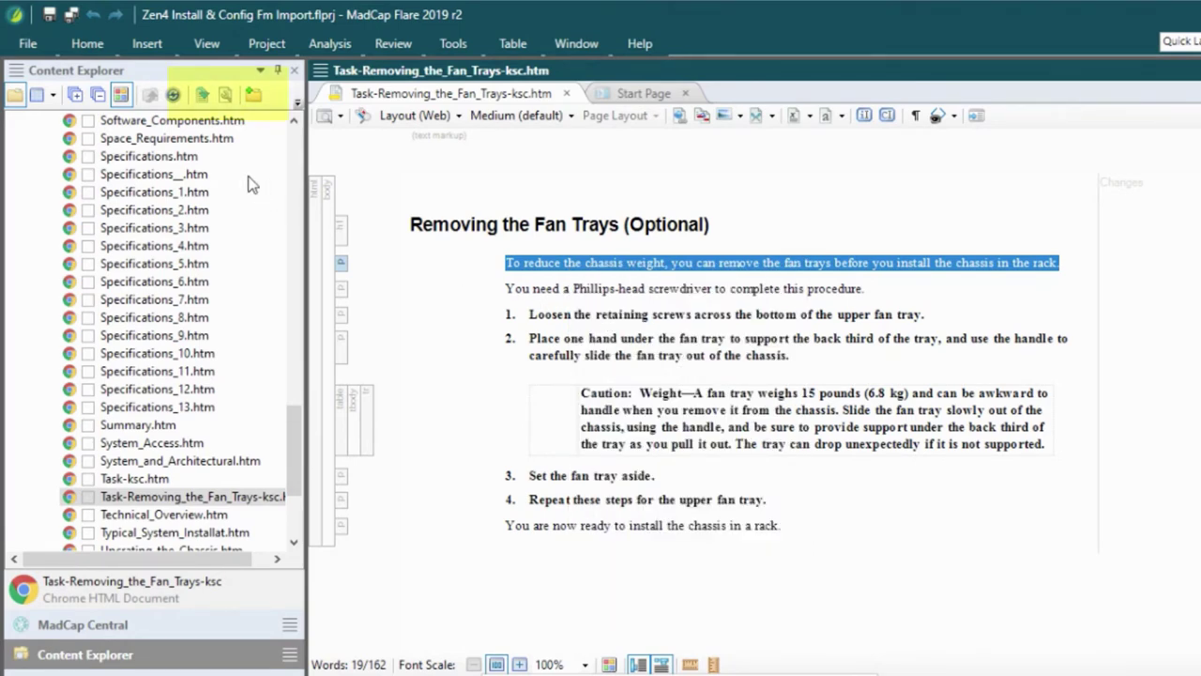
pyautogui.click(225, 98)
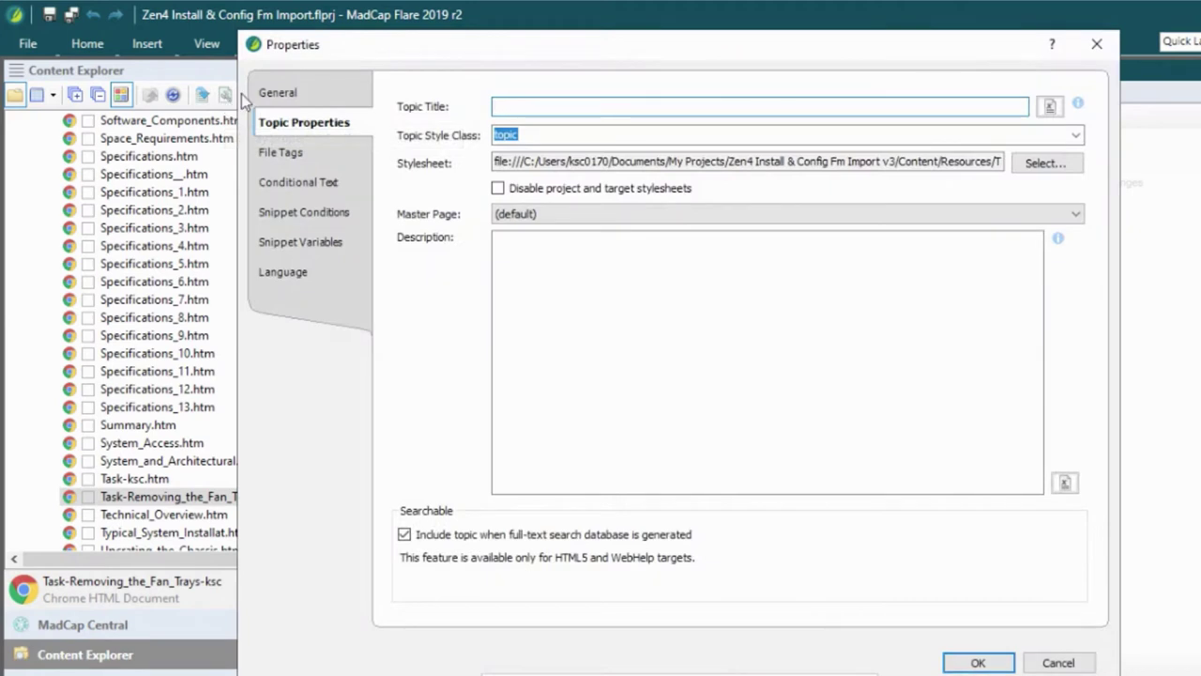
pyautogui.click(513, 261)
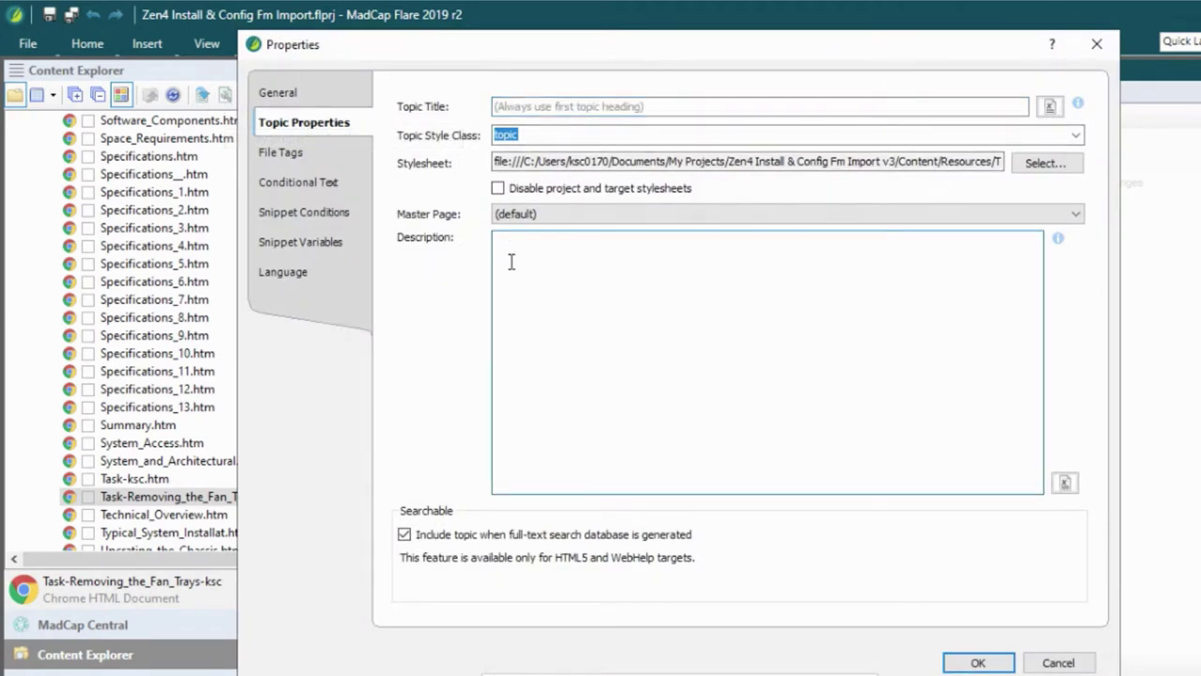
pyautogui.rightClick(511, 261)
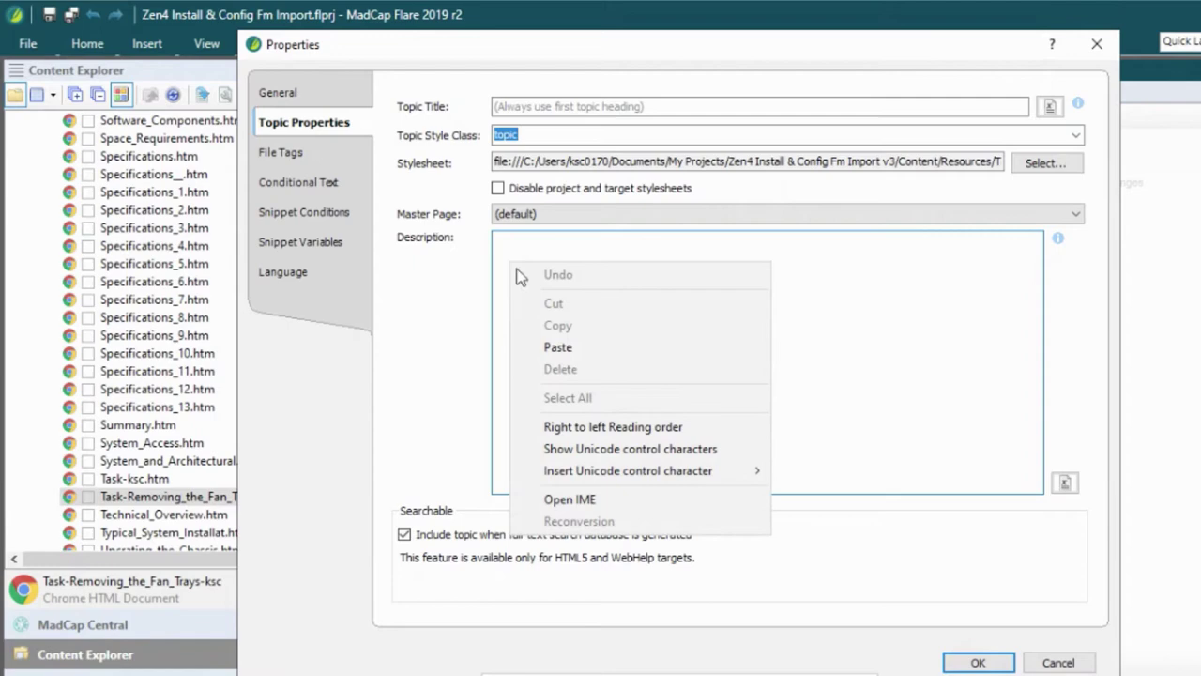
pyautogui.click(558, 347)
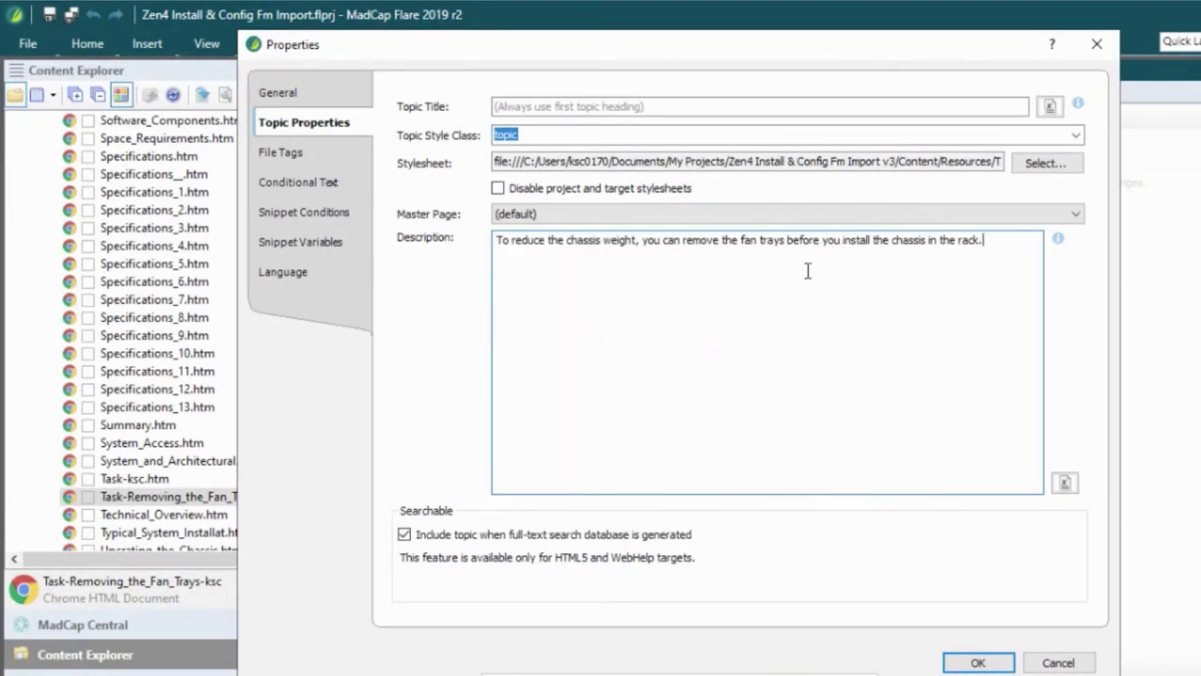
# - Set the topic style class to task and apply the topic properties
pyautogui.click(1077, 136)
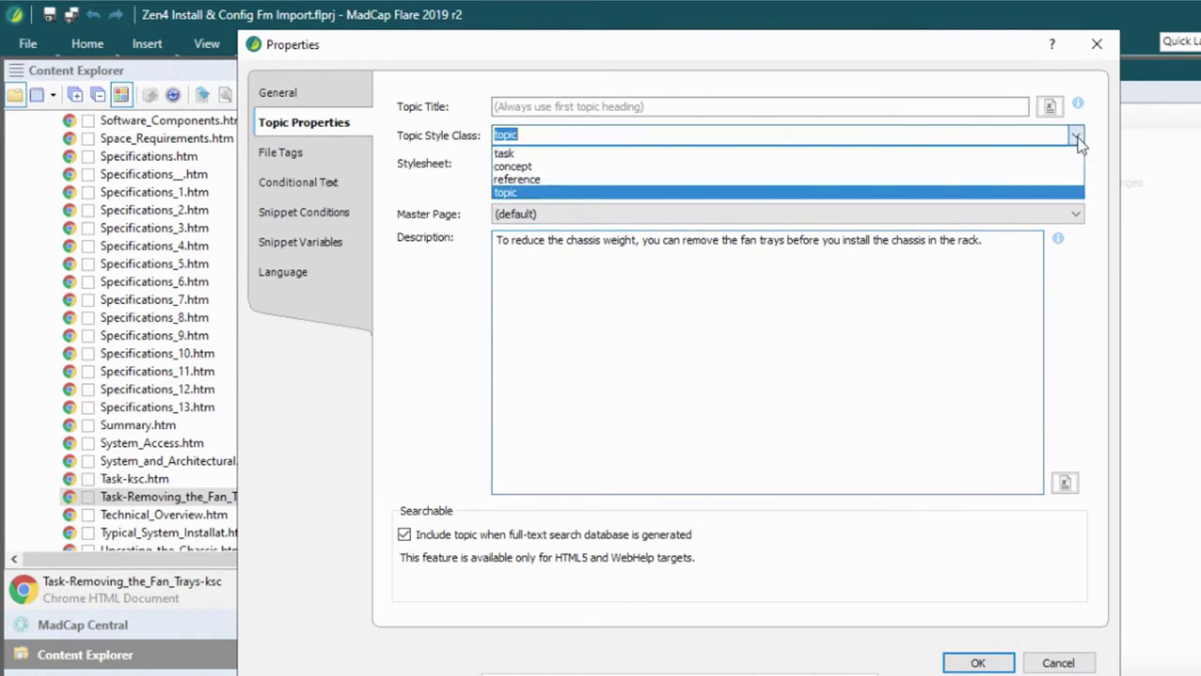
pyautogui.click(1054, 154)
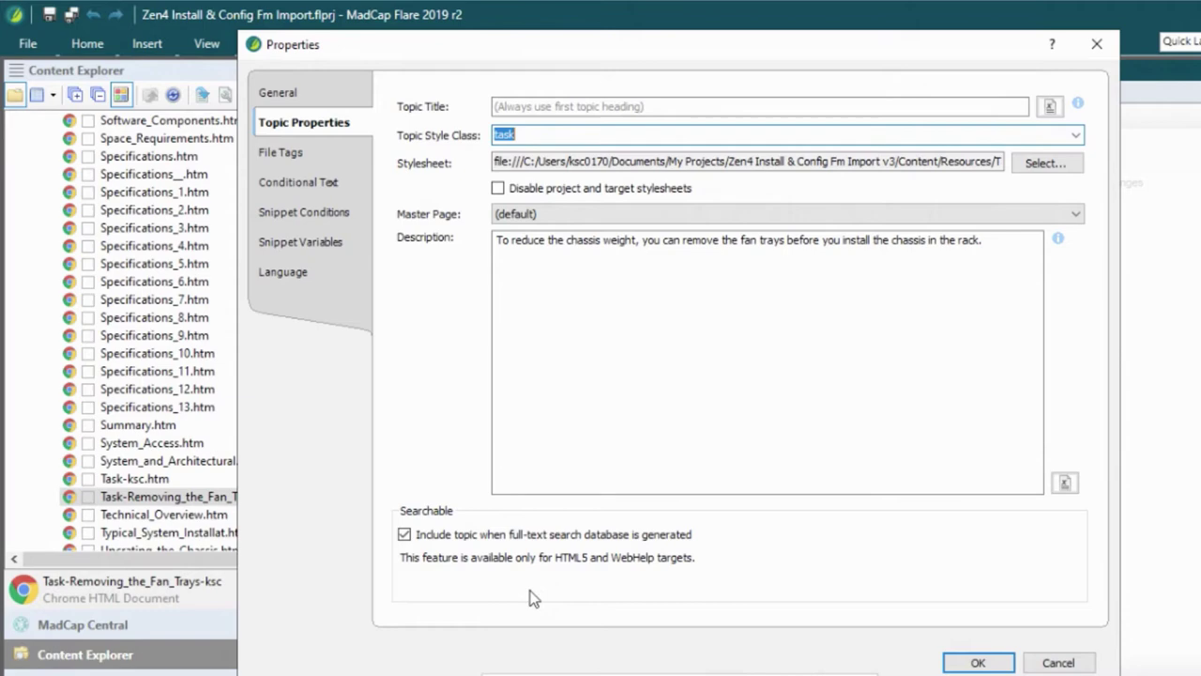
pyautogui.click(979, 662)
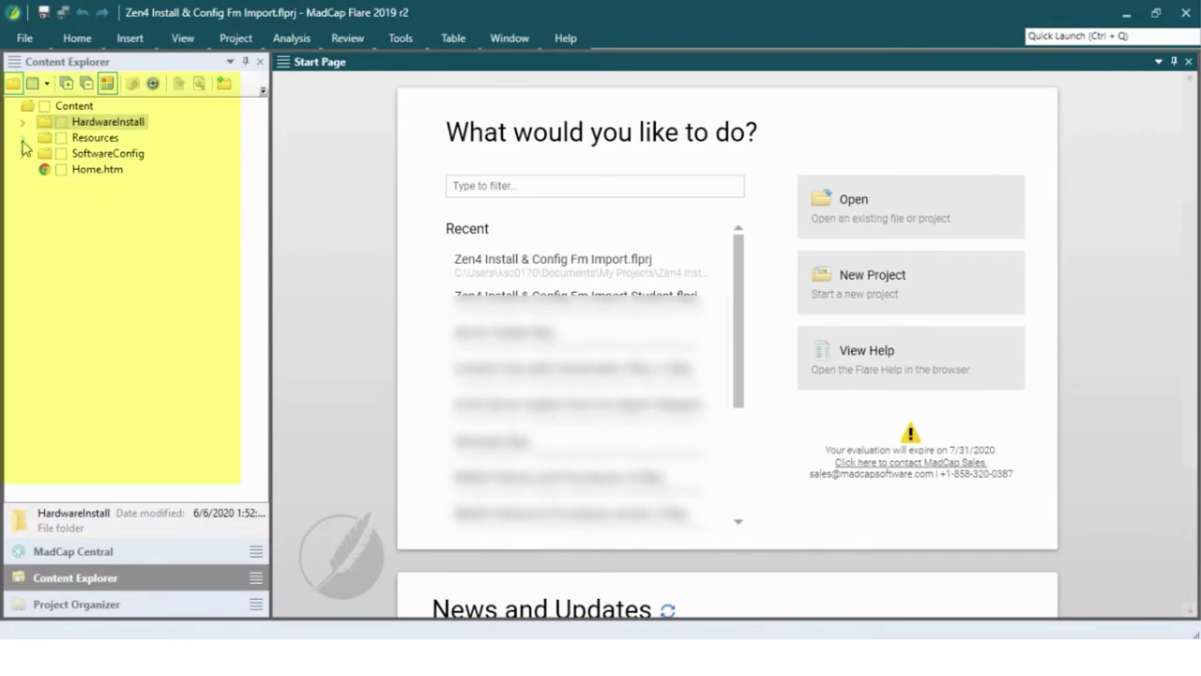
# - Examine the PageLayouts, Stylesheets and TableStyles folders inside the project's Resources folder
pyautogui.click(22, 138)
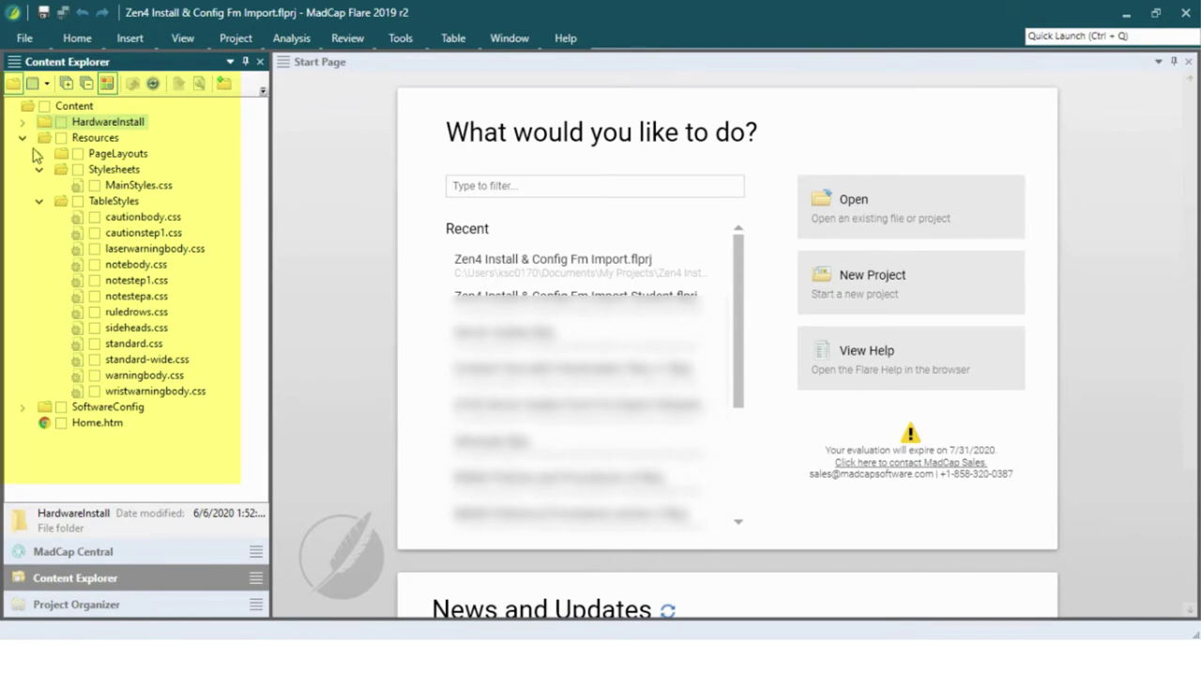
pyautogui.click(39, 157)
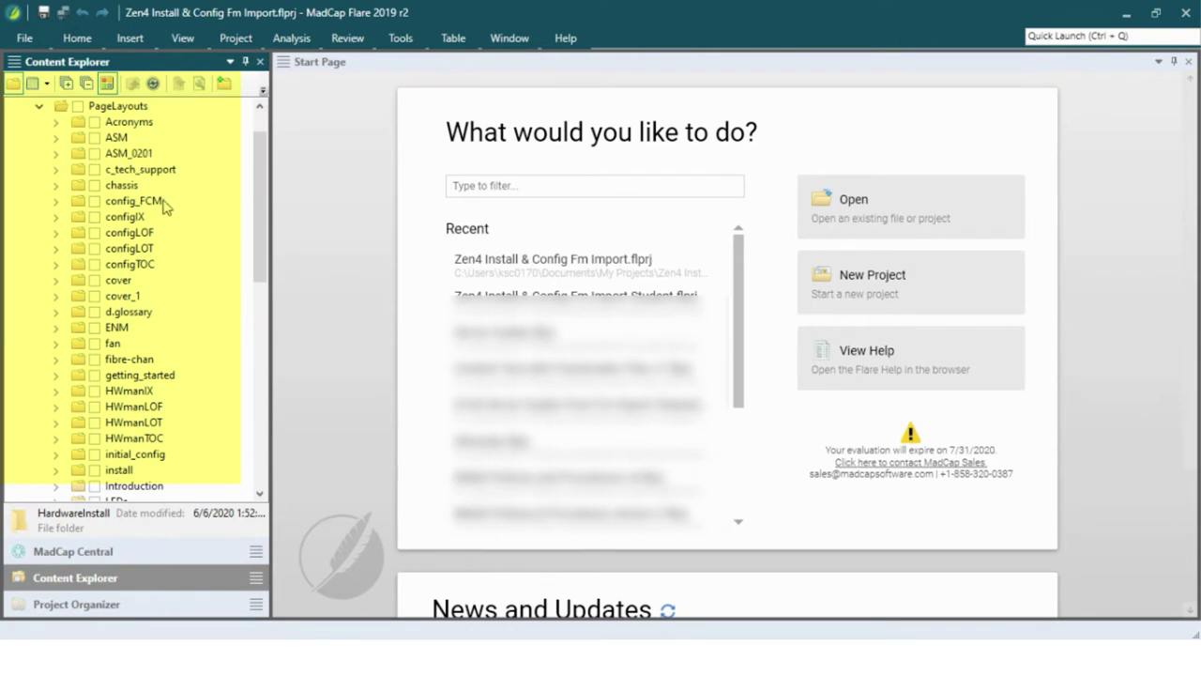
pyautogui.scroll(-2, 165, 207)
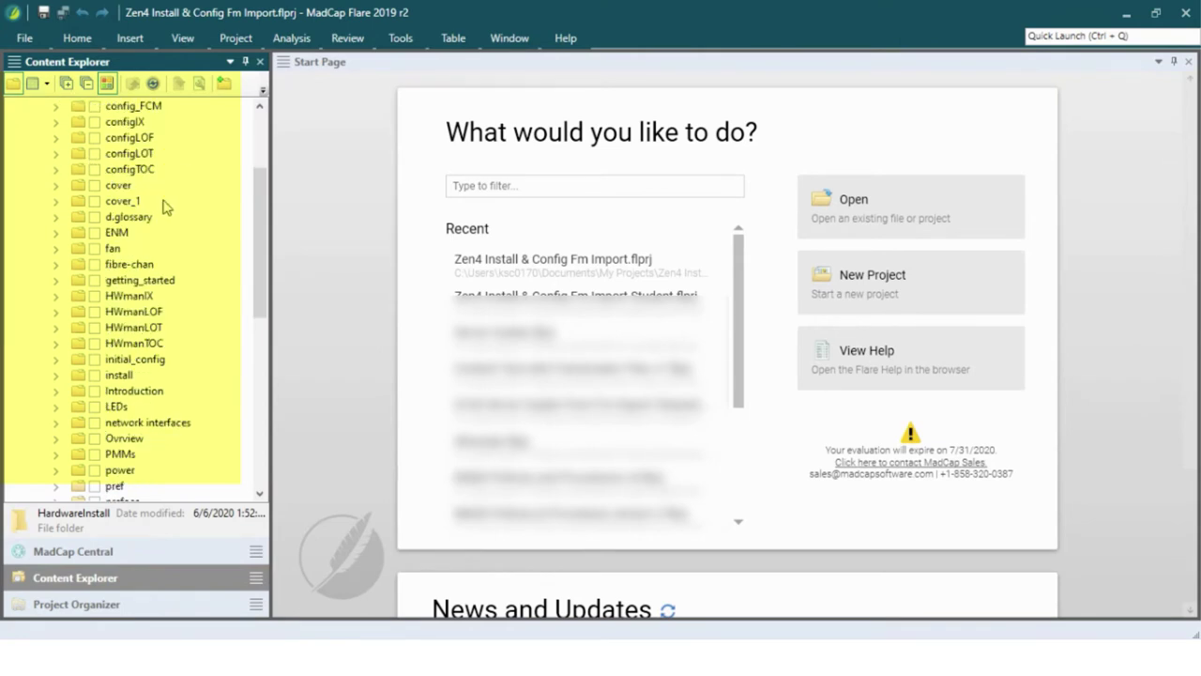
pyautogui.scroll(2, 164, 206)
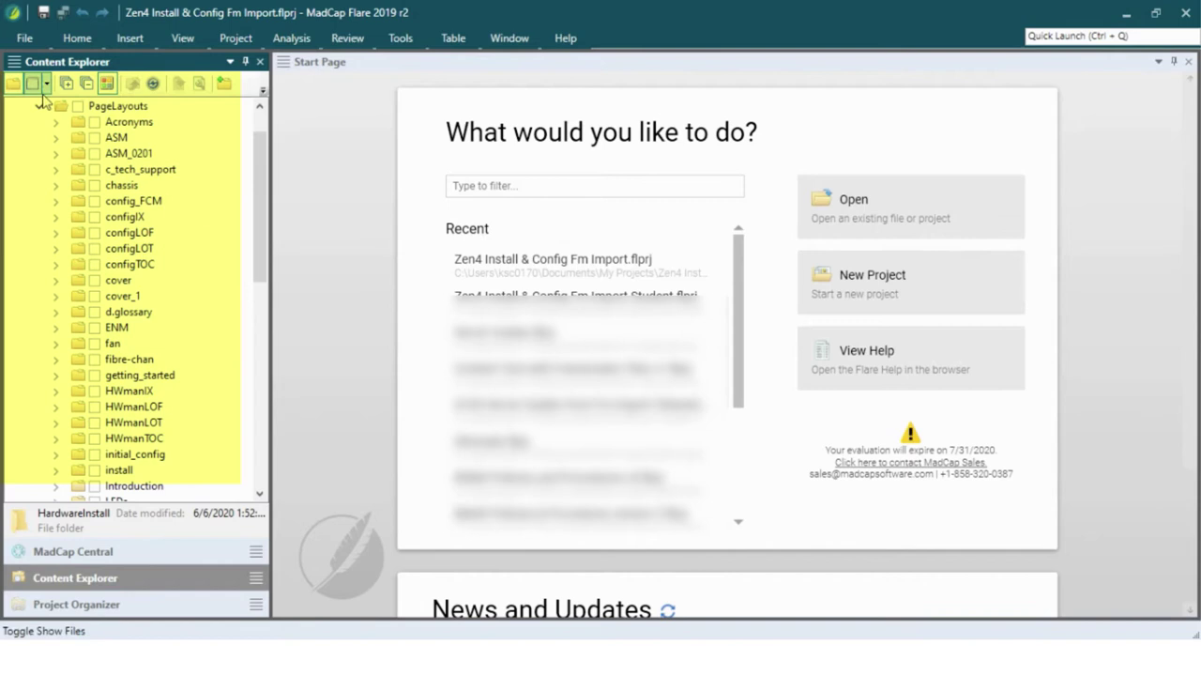
pyautogui.click(38, 106)
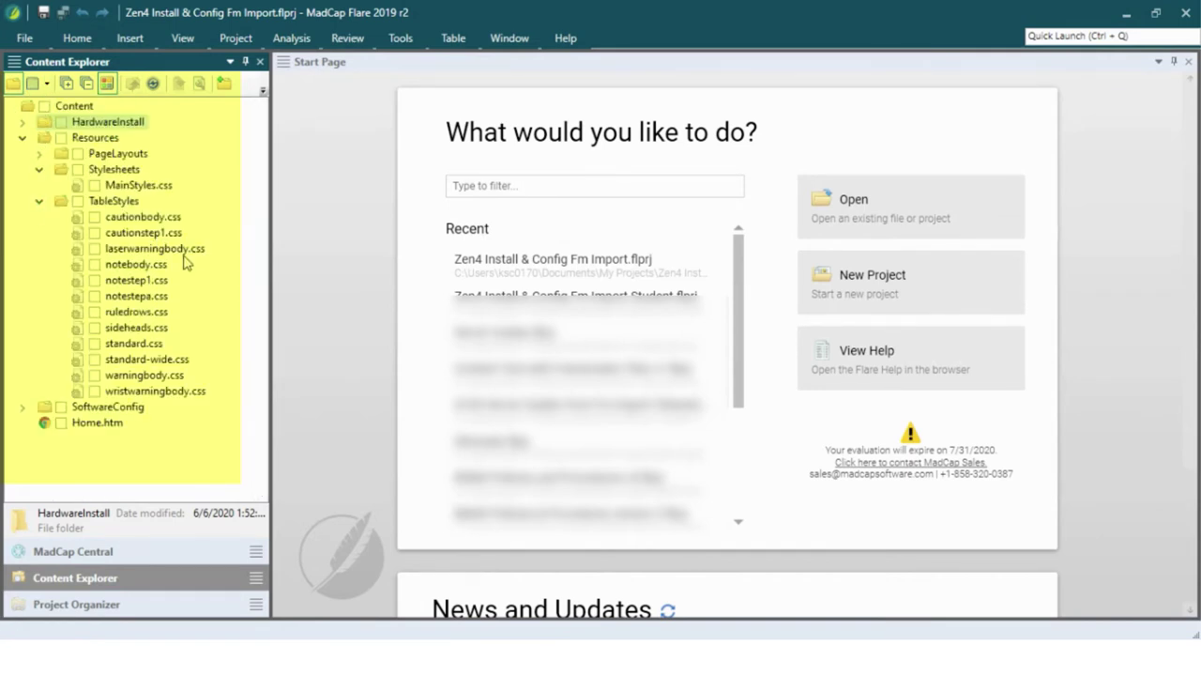
pyautogui.click(39, 200)
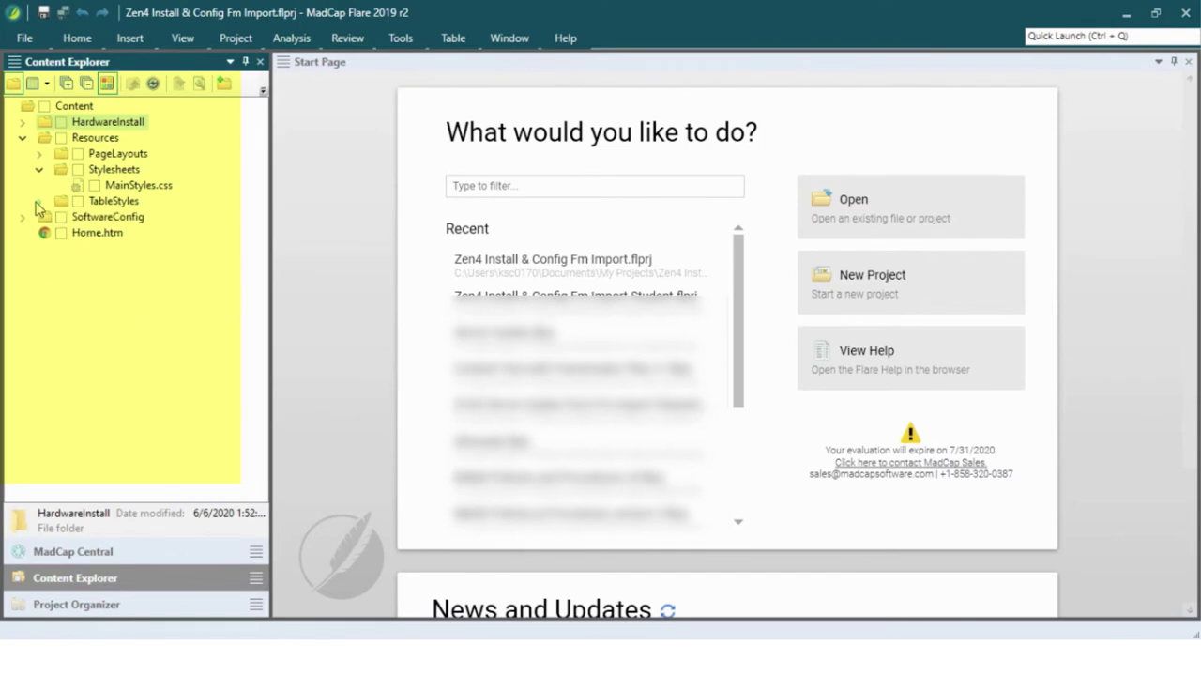
# - Open MainStyles.css and choose Calibri as the font family of the p style in the default medium
pyautogui.doubleClick(166, 187)
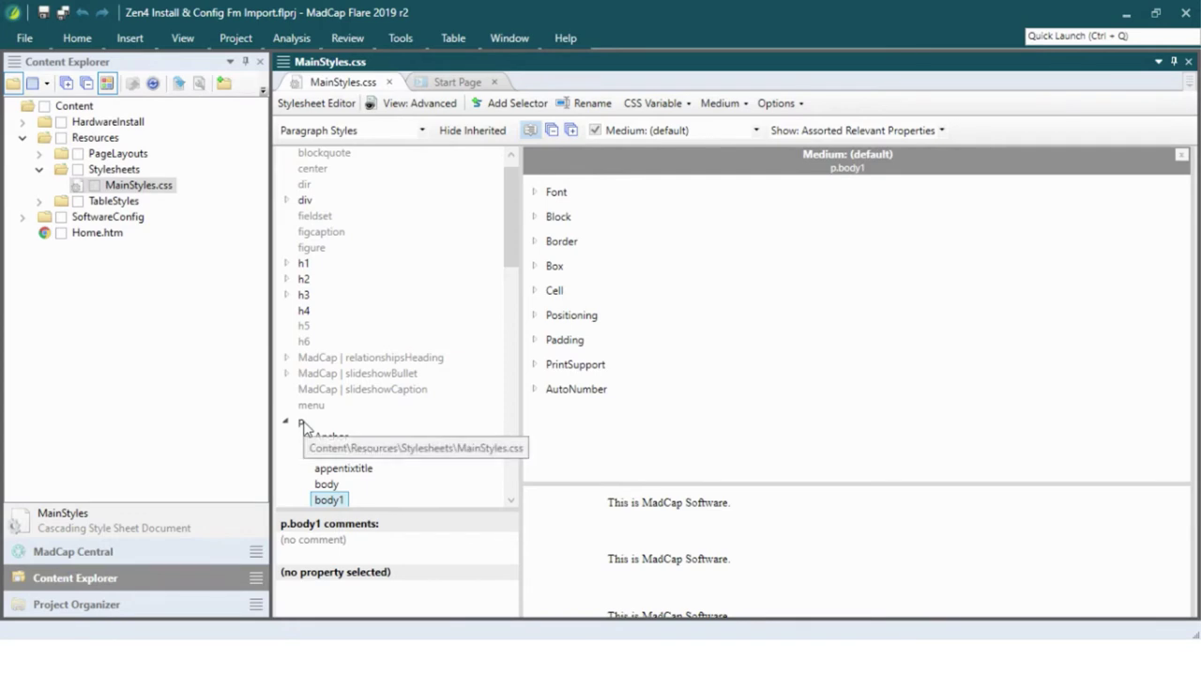
pyautogui.click(304, 423)
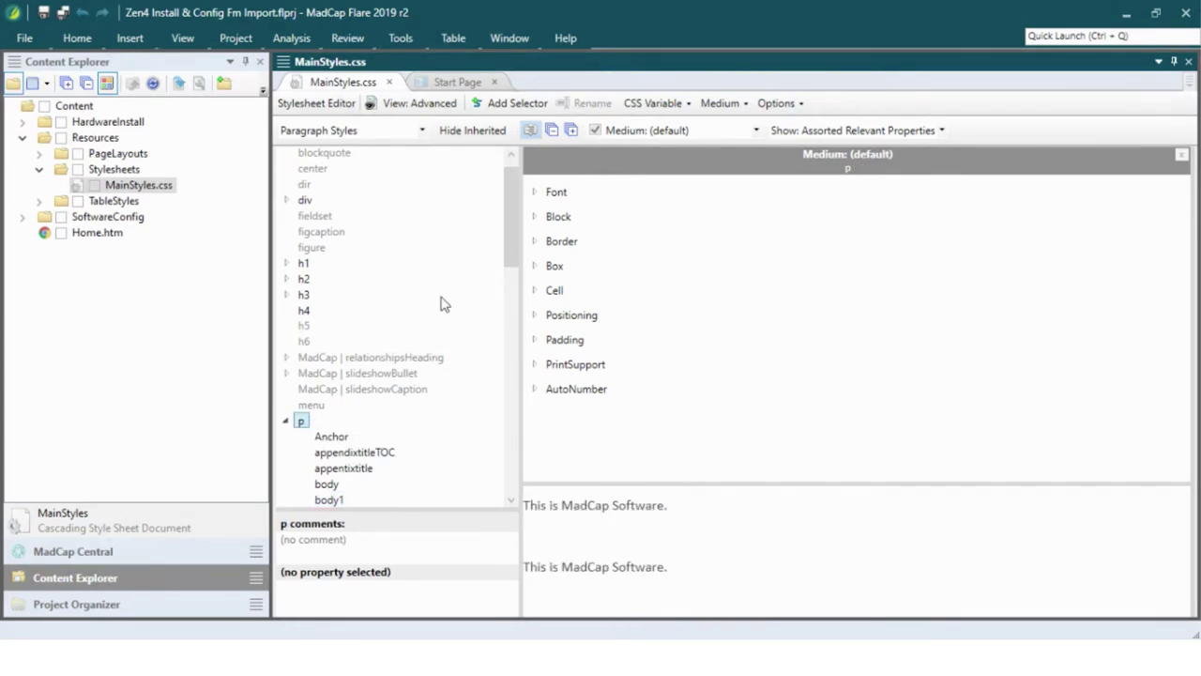
pyautogui.click(535, 194)
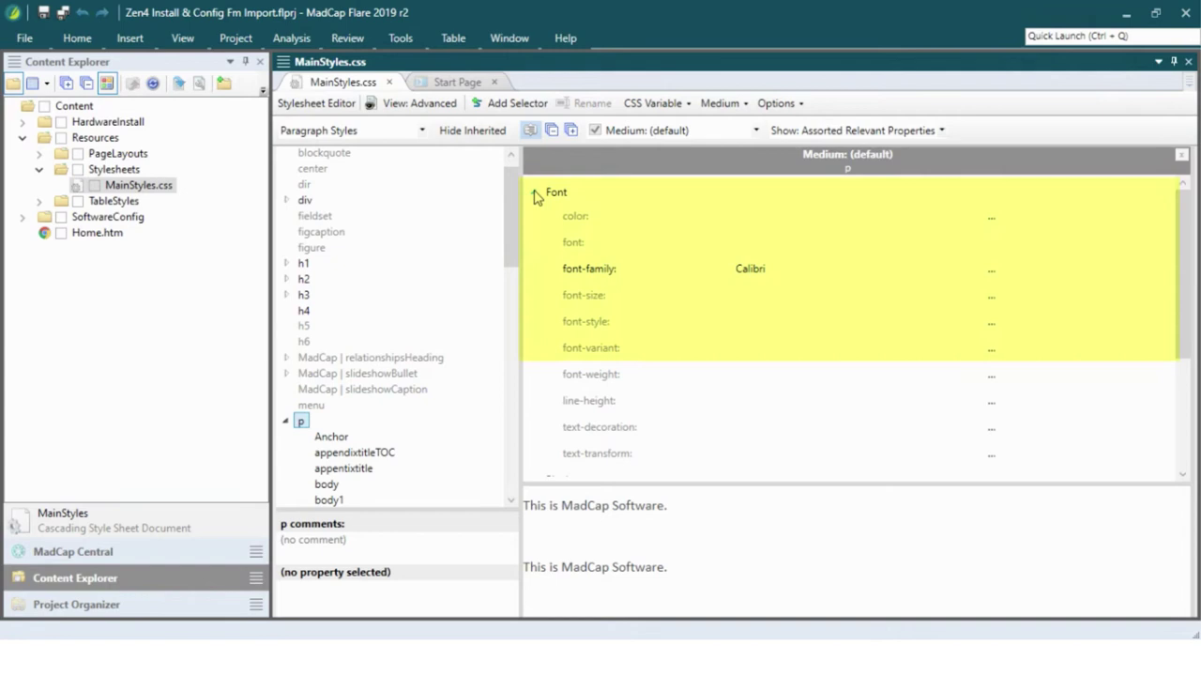
pyautogui.click(990, 269)
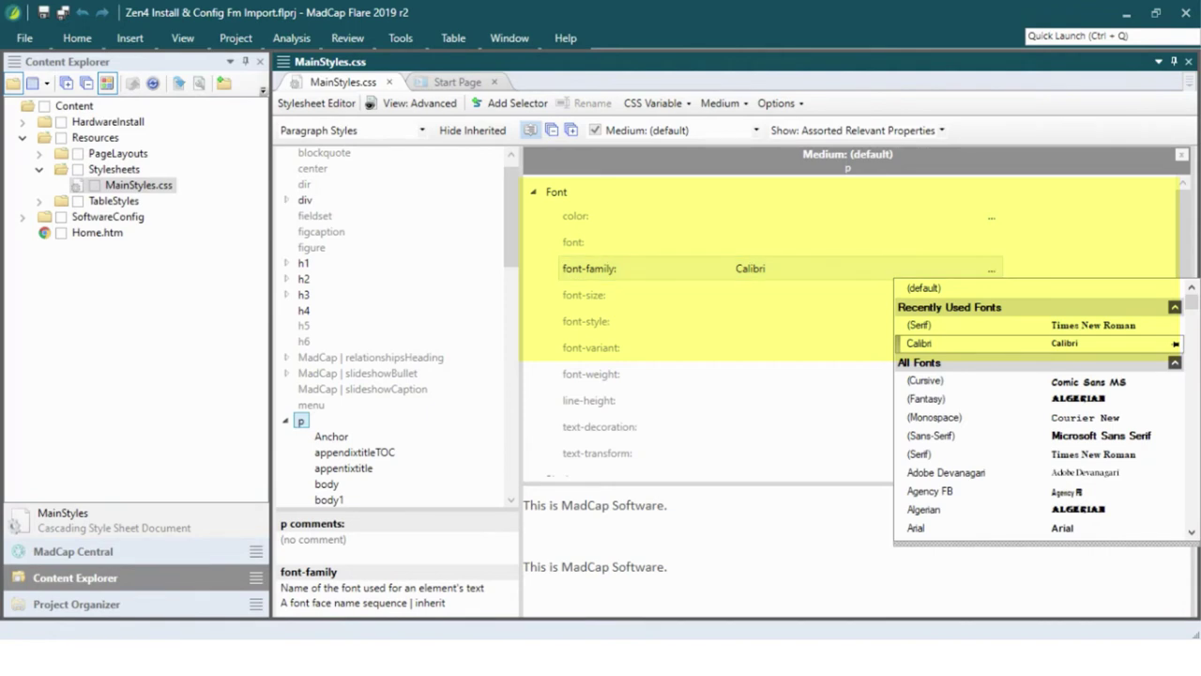
pyautogui.click(1175, 343)
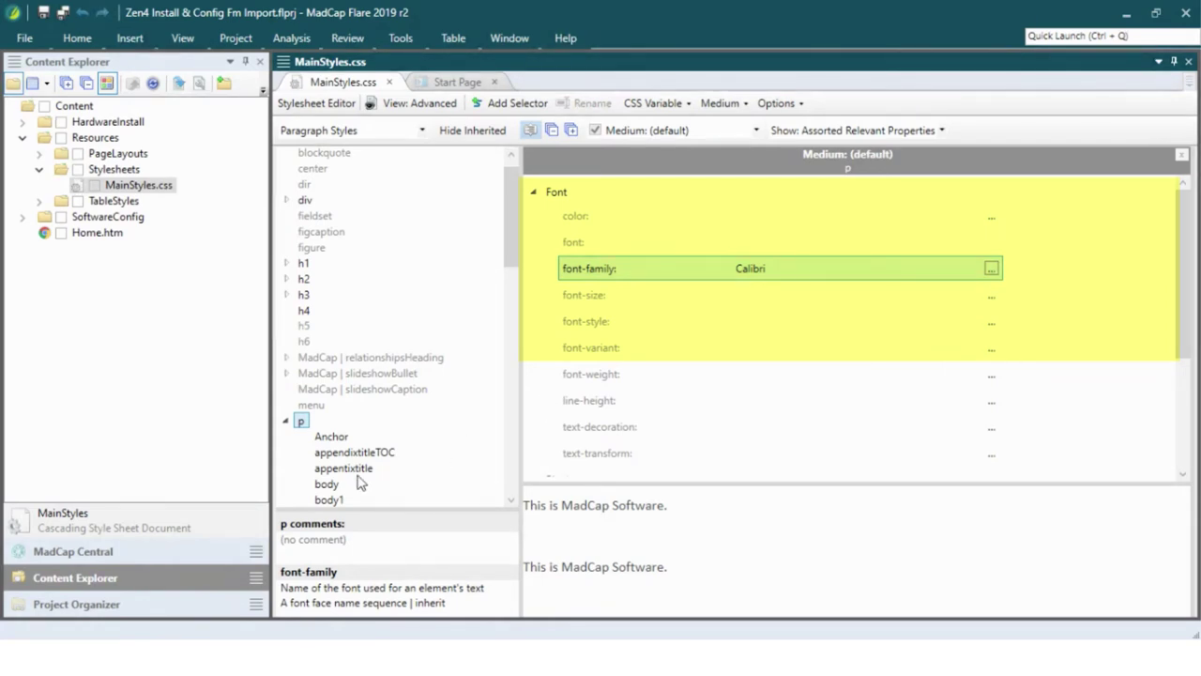
# - Set the font family of the p.body1 style to Calibri in the default medium
pyautogui.click(331, 499)
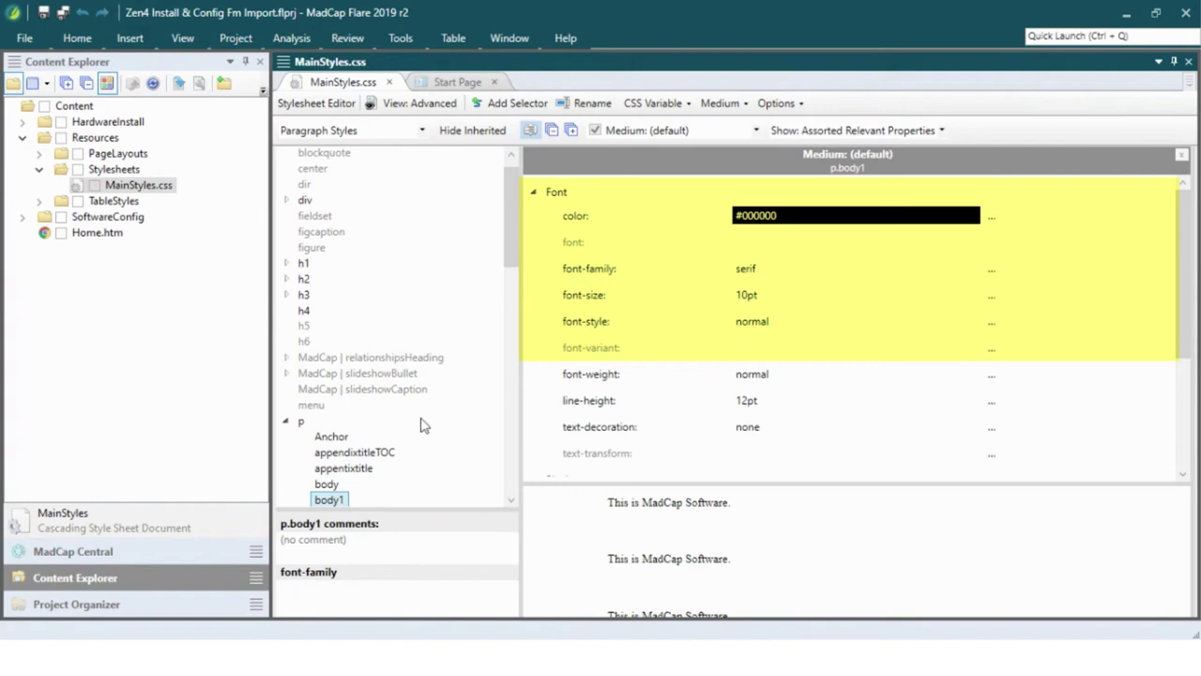
pyautogui.click(990, 270)
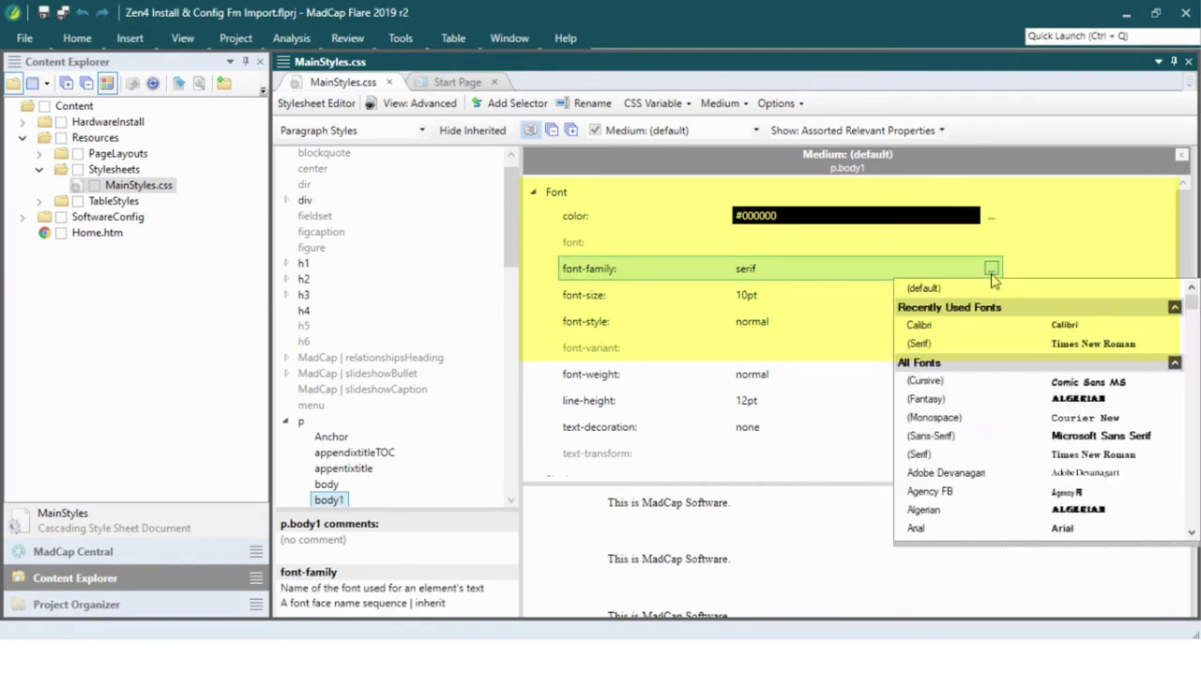
pyautogui.click(1173, 325)
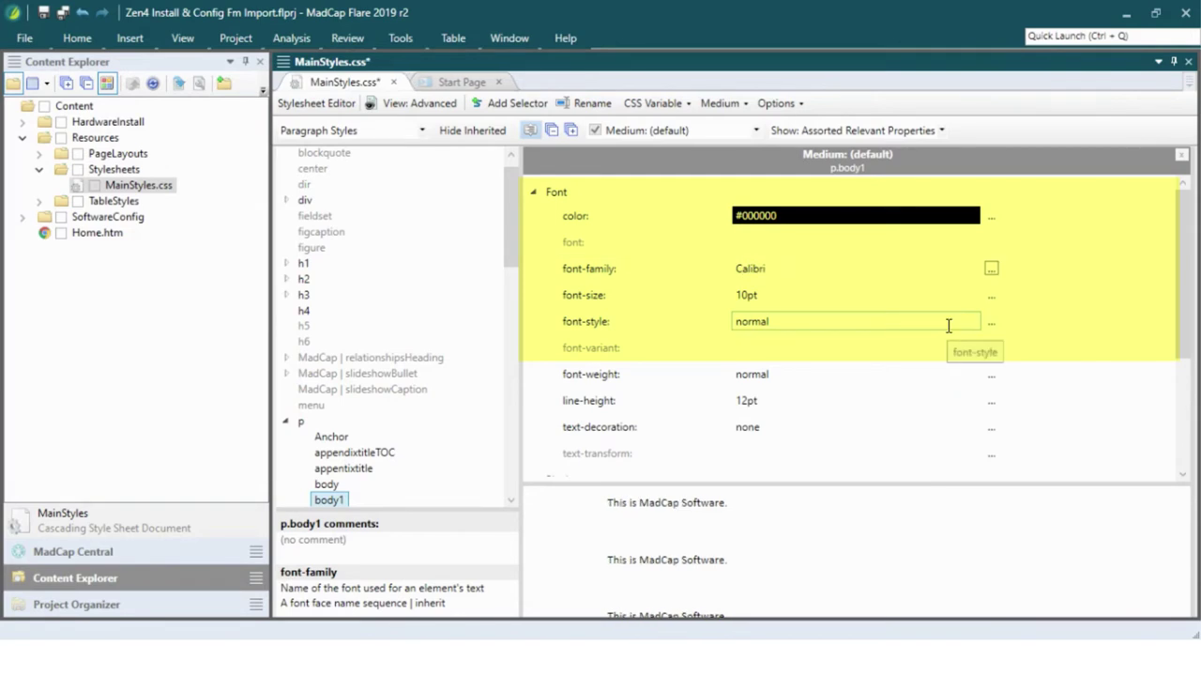
# - Show the print medium beside the default one and set the print font family of p.body1 to (Serif) Times New Roman
pyautogui.click(755, 132)
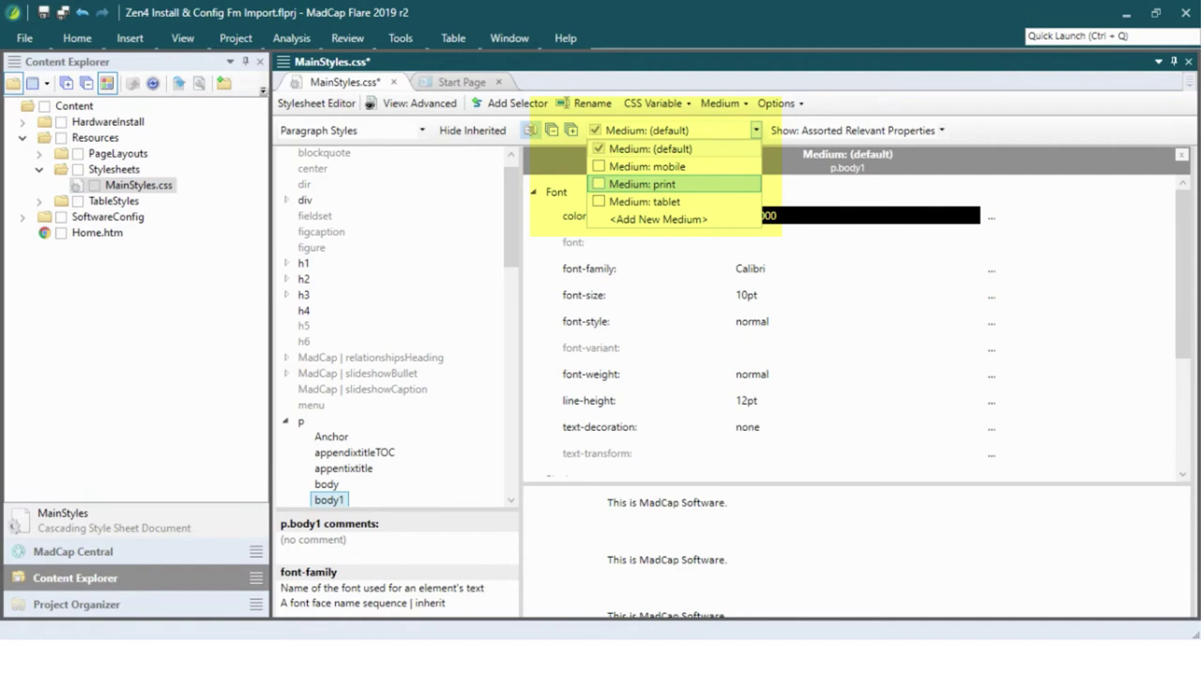
pyautogui.press('Escape')
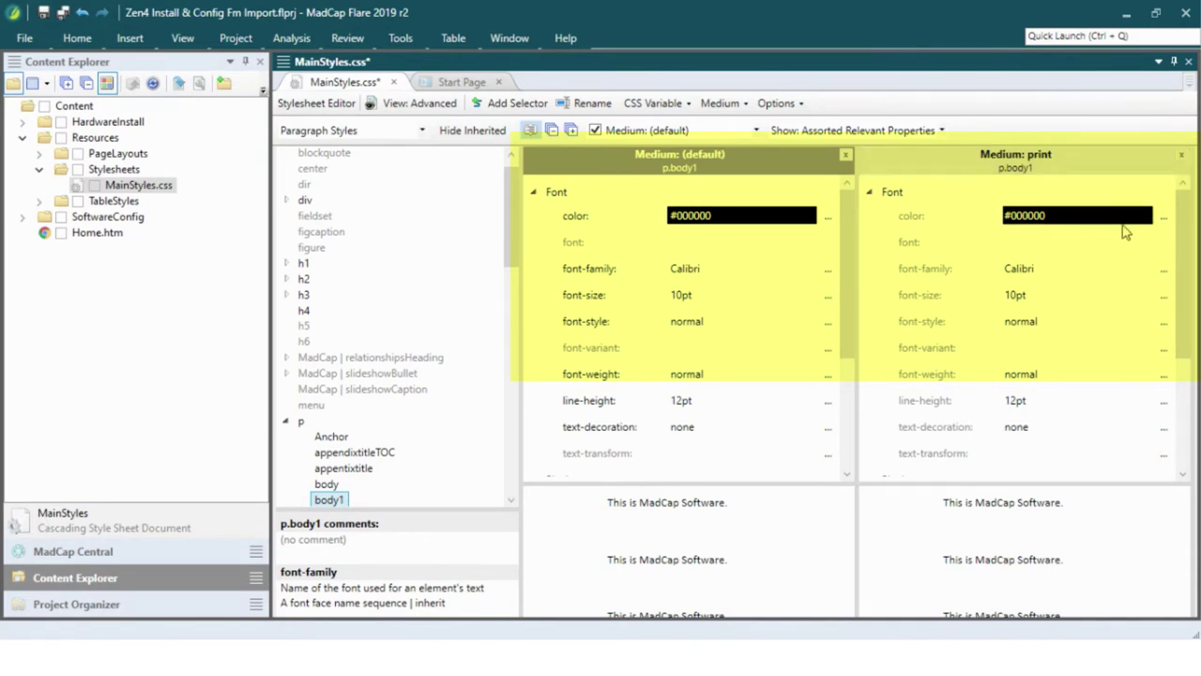
pyautogui.click(1163, 270)
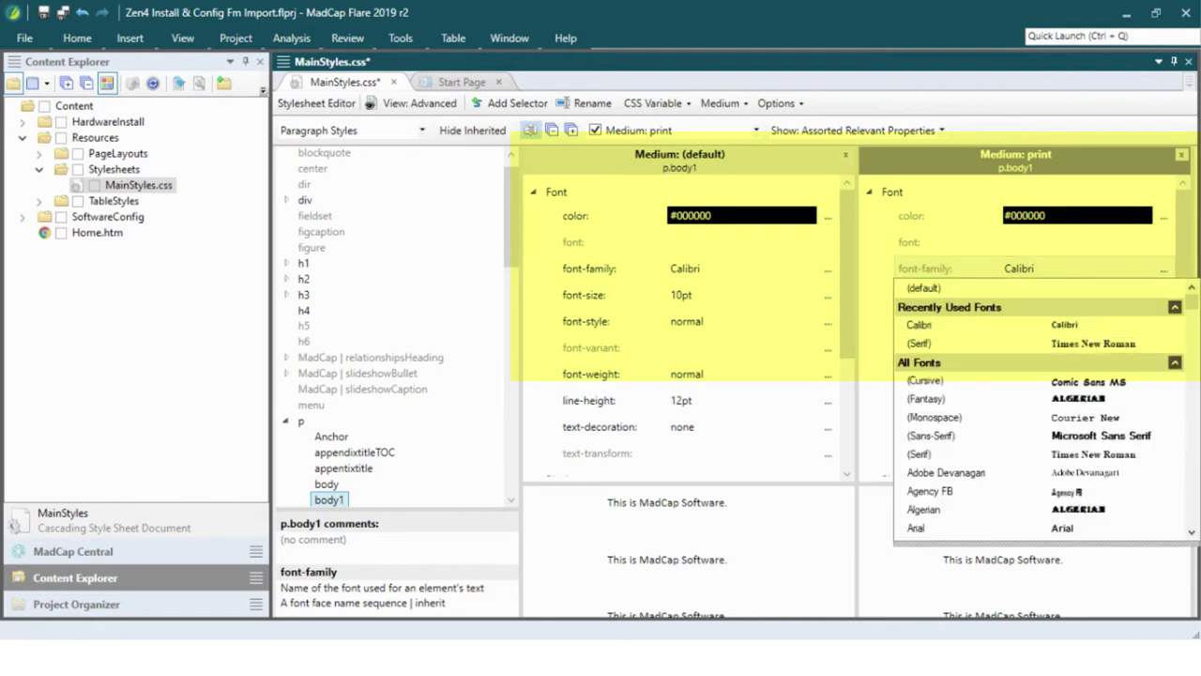
pyautogui.click(1061, 343)
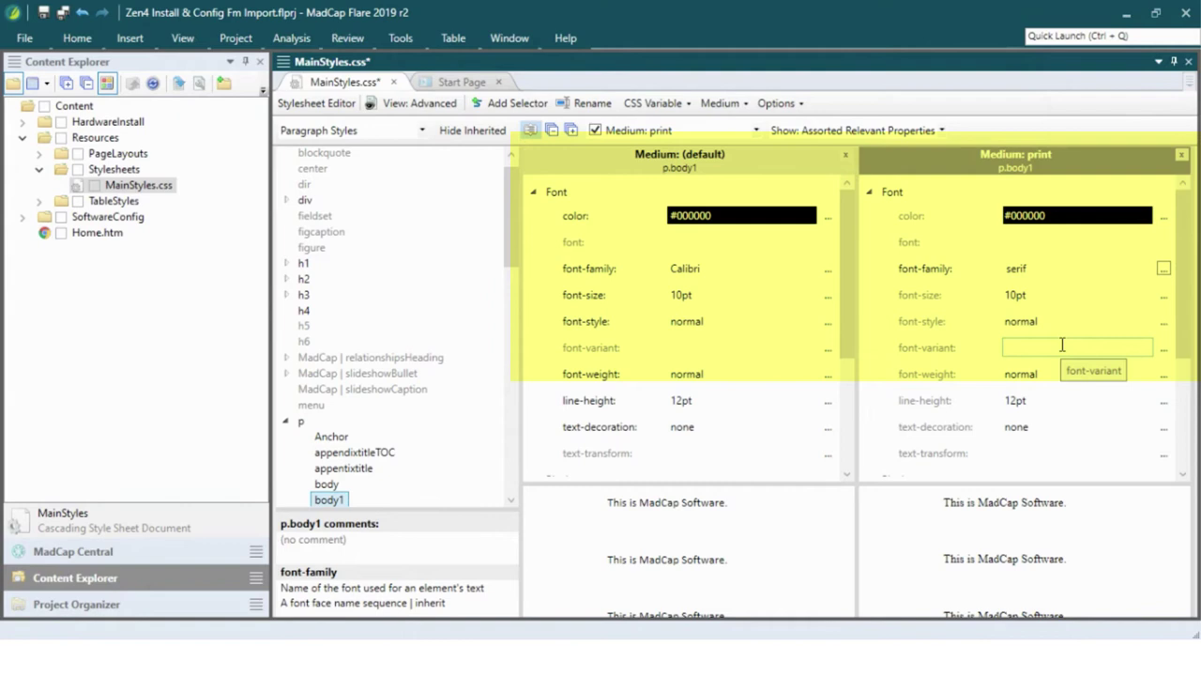
# - Choose (Serif) Times New Roman as the font family of the parent p style in the print medium
pyautogui.click(301, 423)
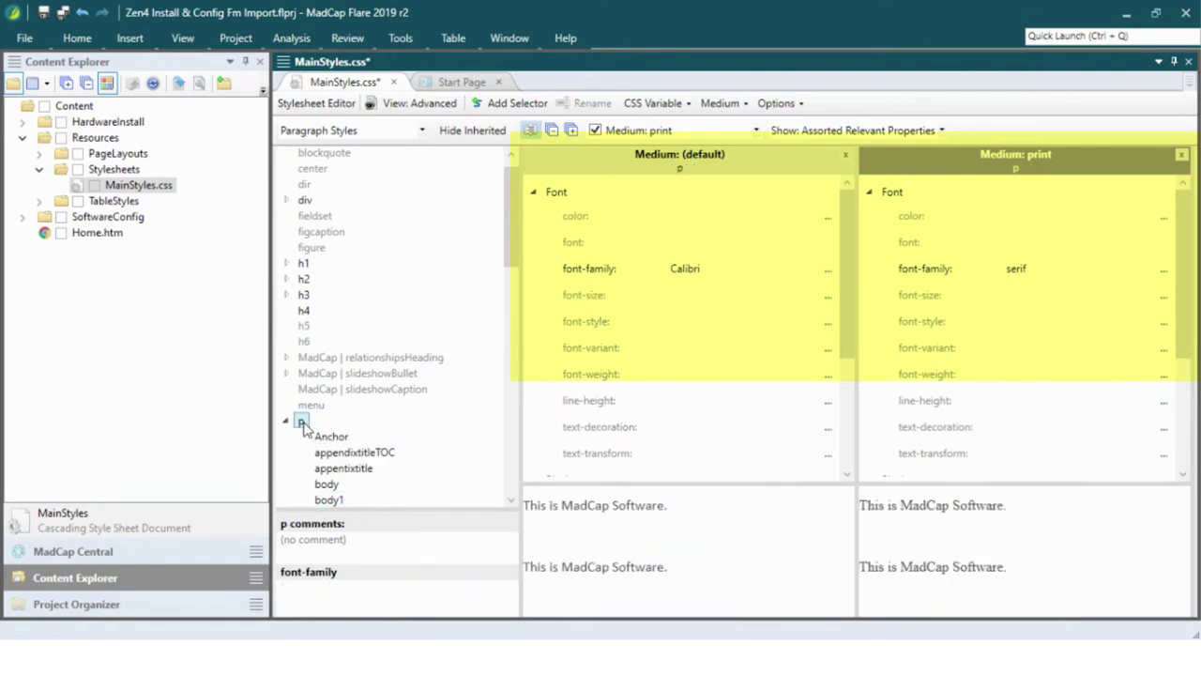
pyautogui.click(1164, 269)
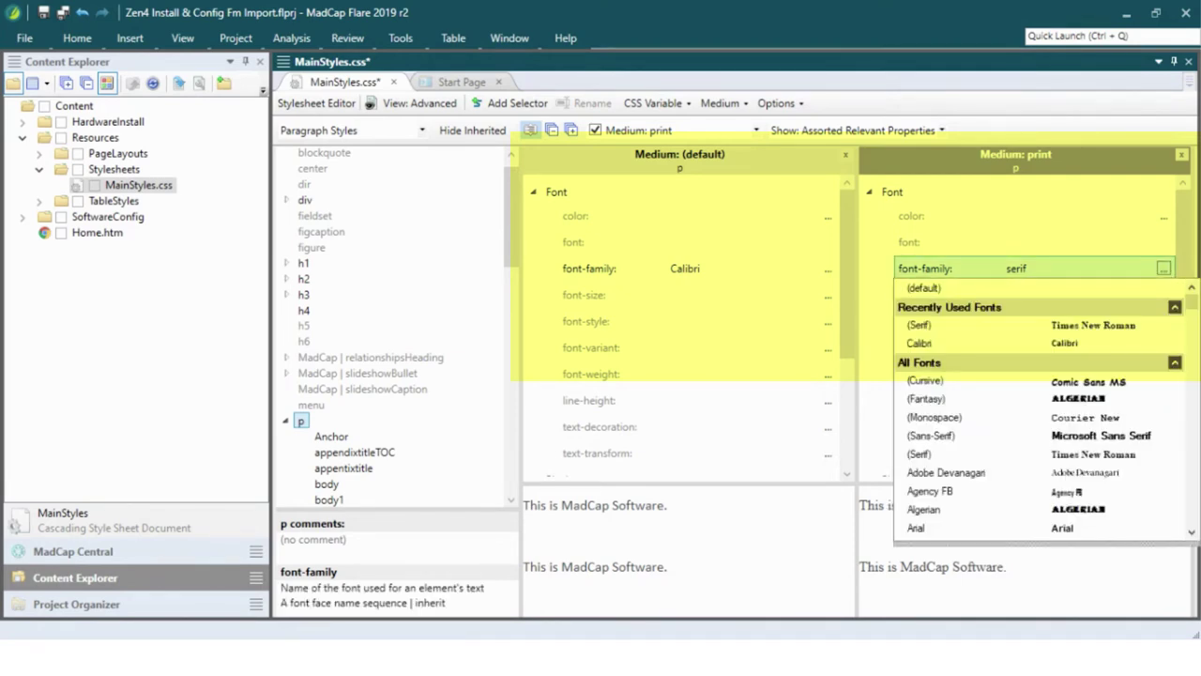
pyautogui.click(1084, 322)
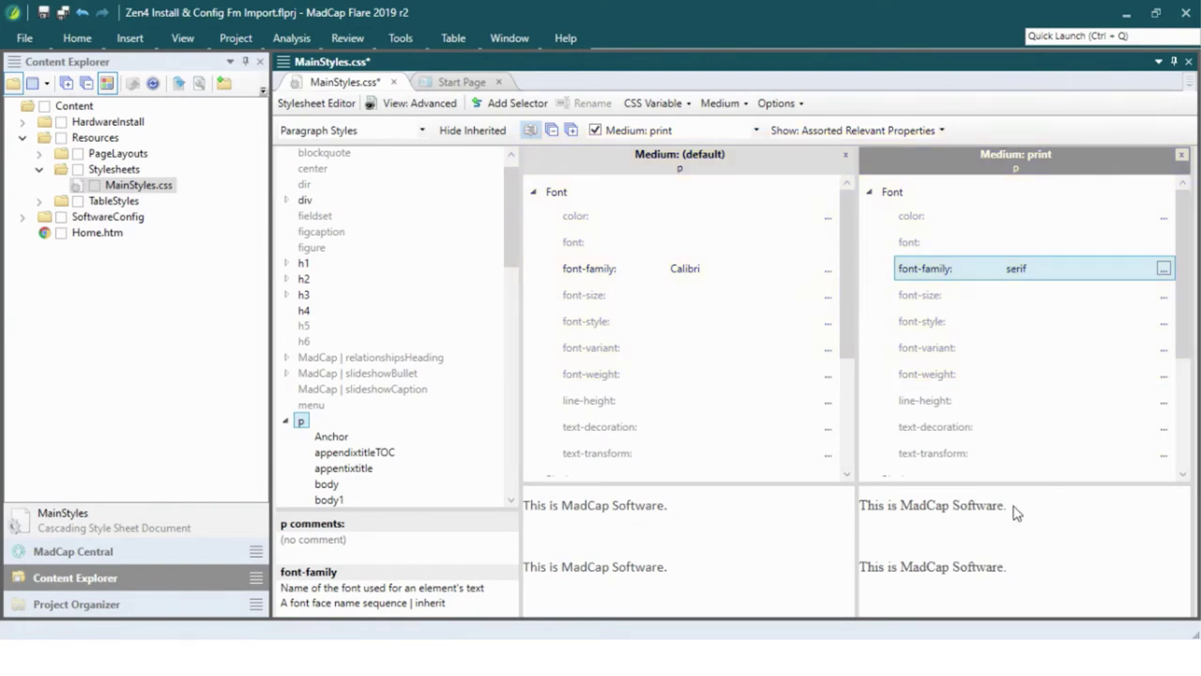
# - Compare the default and print text previews of the p style and look through its list of paragraph classes
pyautogui.moveTo(1008, 507); pyautogui.dragTo(861, 507)
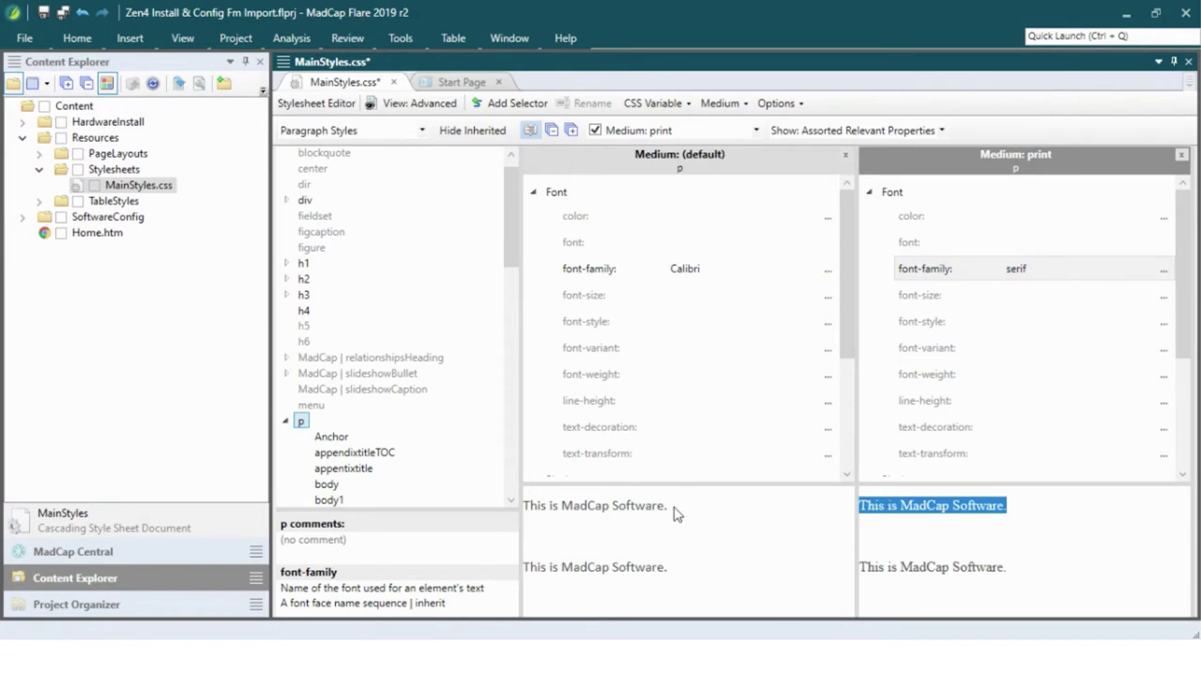
pyautogui.moveTo(670, 506); pyautogui.dragTo(527, 521)
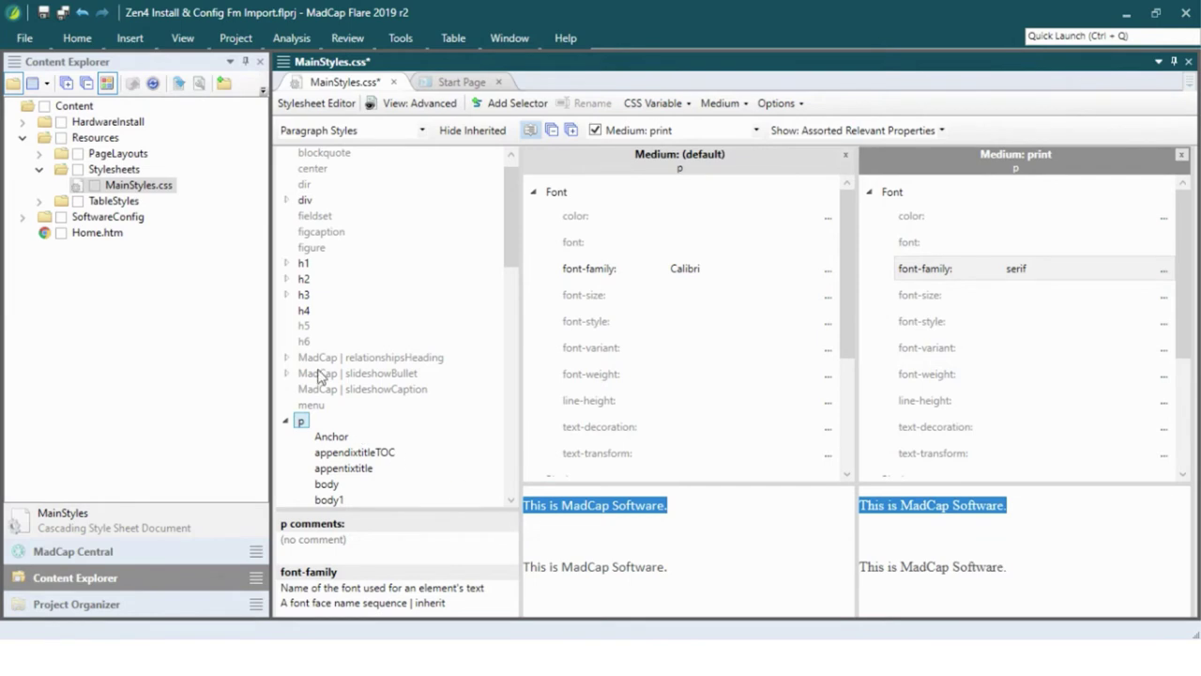
pyautogui.scroll(-7, 320, 375)
pyautogui.scroll(4, 320, 375)
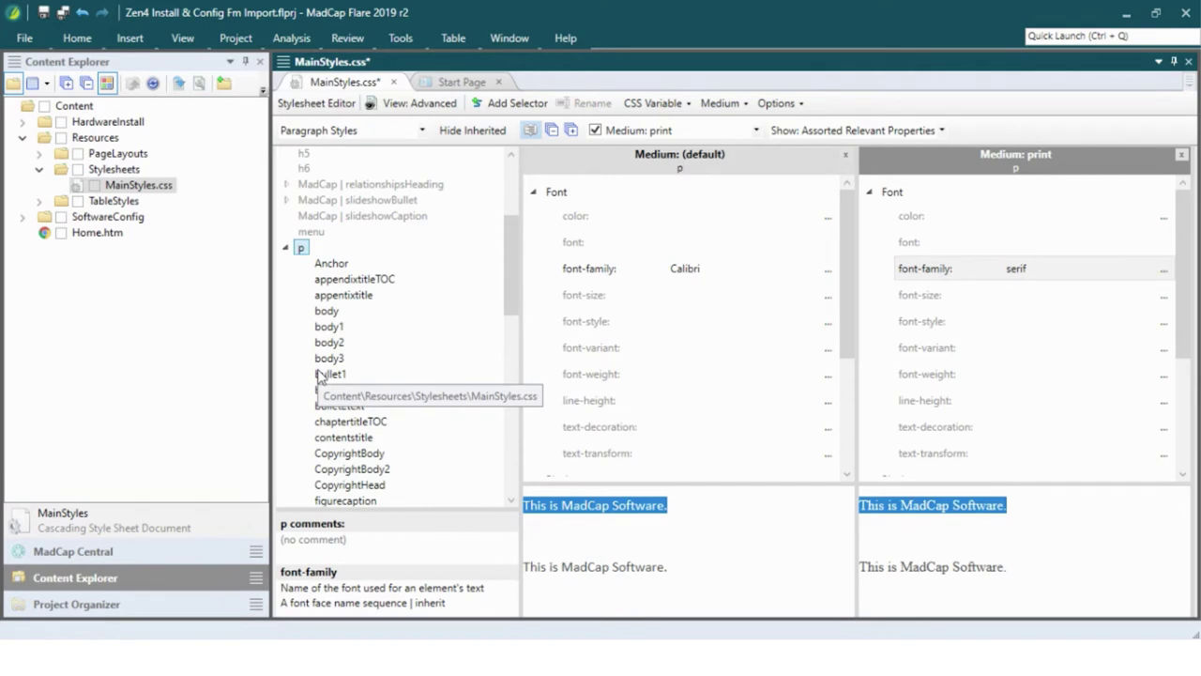
pyautogui.scroll(-8, 318, 375)
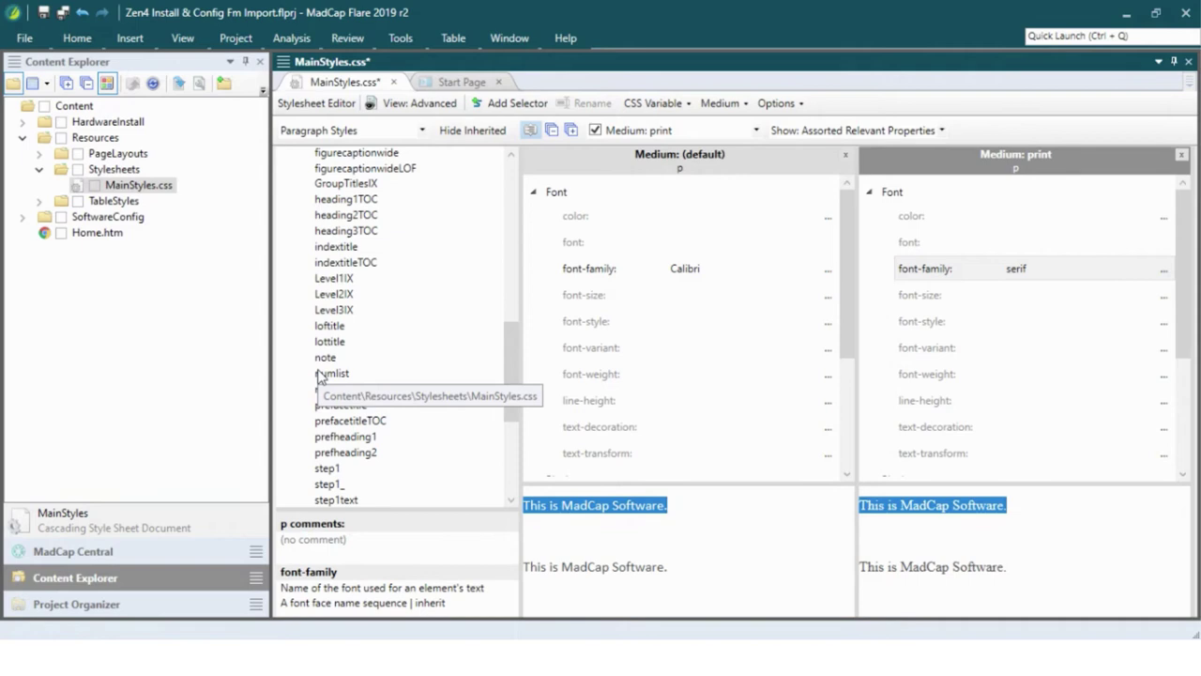
pyautogui.scroll(-5, 318, 375)
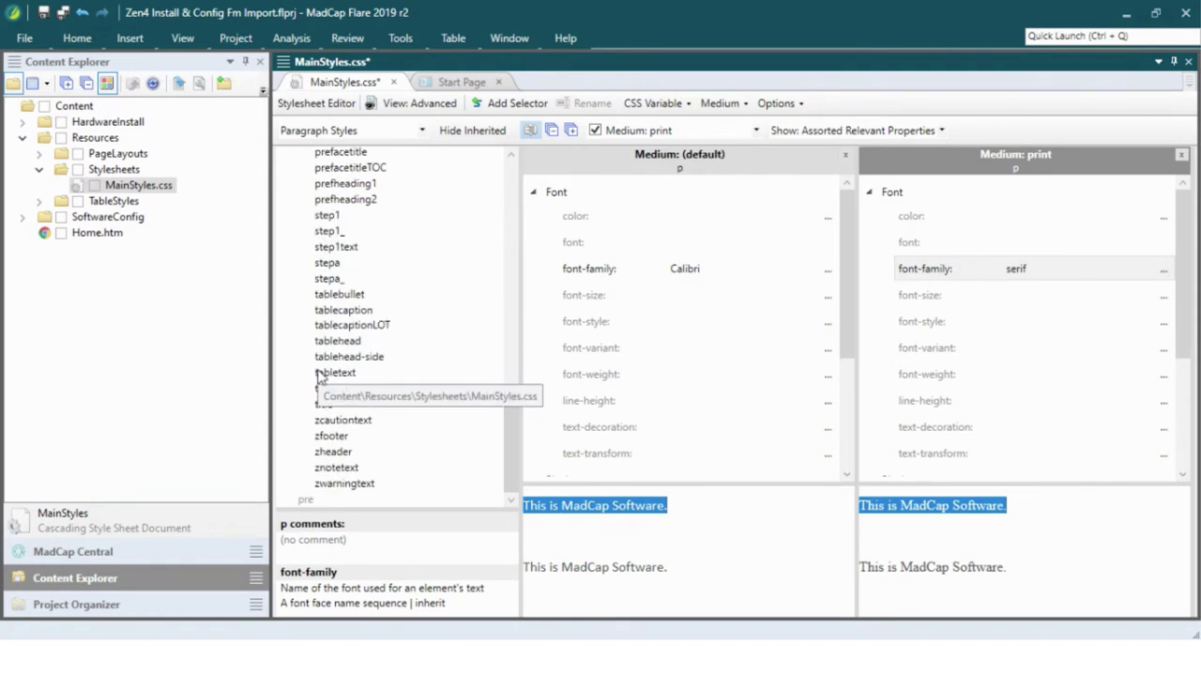
pyautogui.scroll(1, 318, 375)
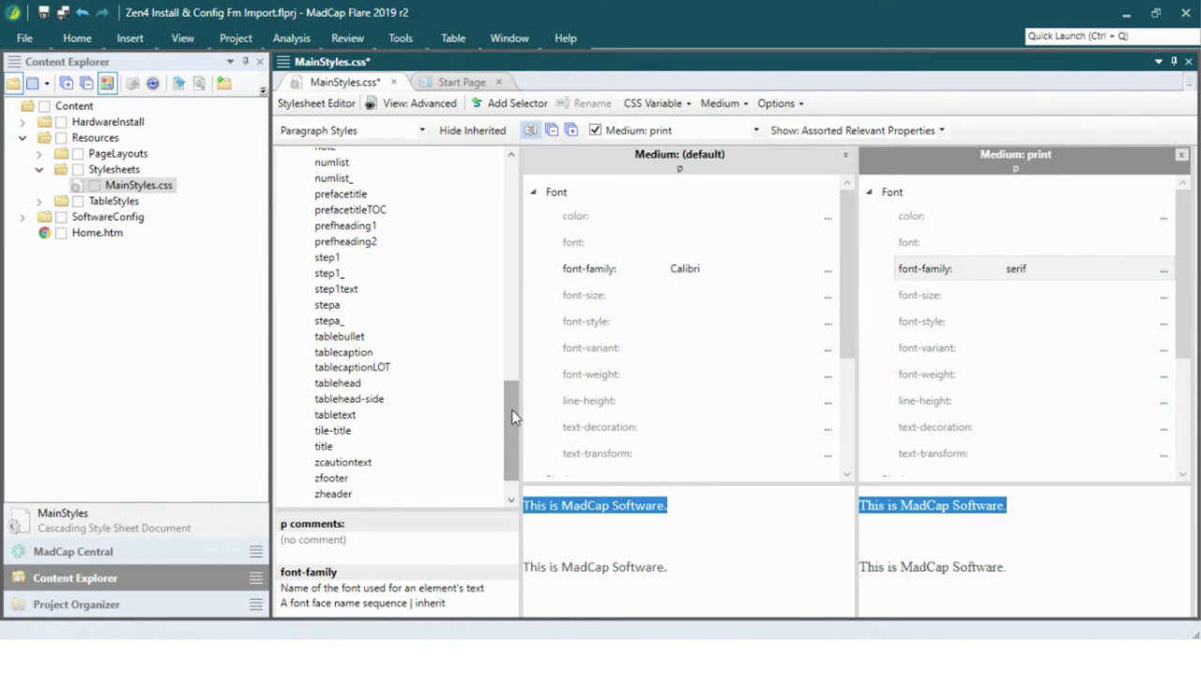
pyautogui.moveTo(512, 415); pyautogui.dragTo(503, 265)
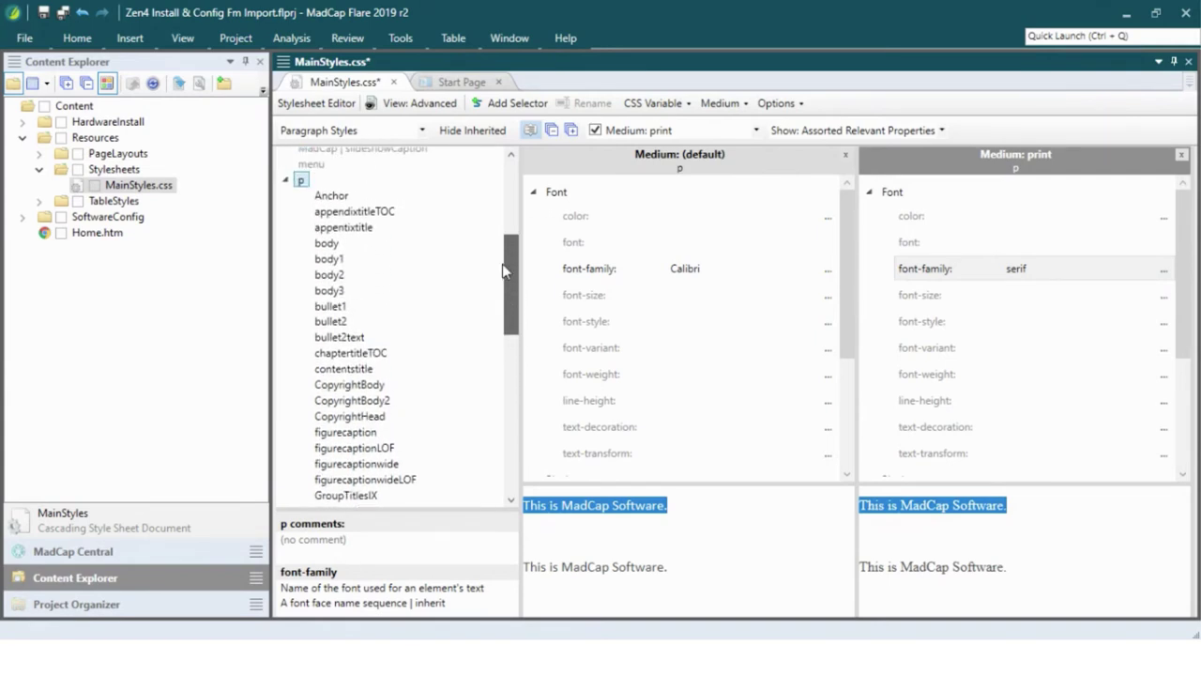
# - Open the System_and_Architectural.htm topic from the HardwareInstall folder and save all open files
pyautogui.click(22, 122)
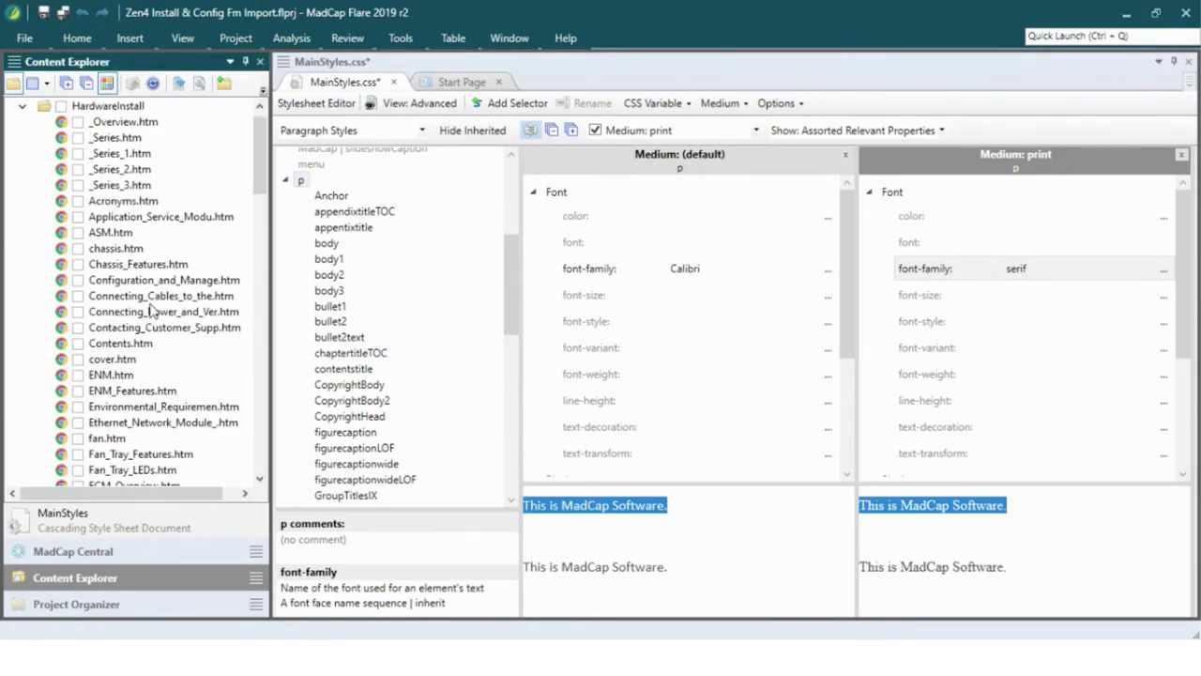
pyautogui.moveTo(259, 188); pyautogui.dragTo(262, 435)
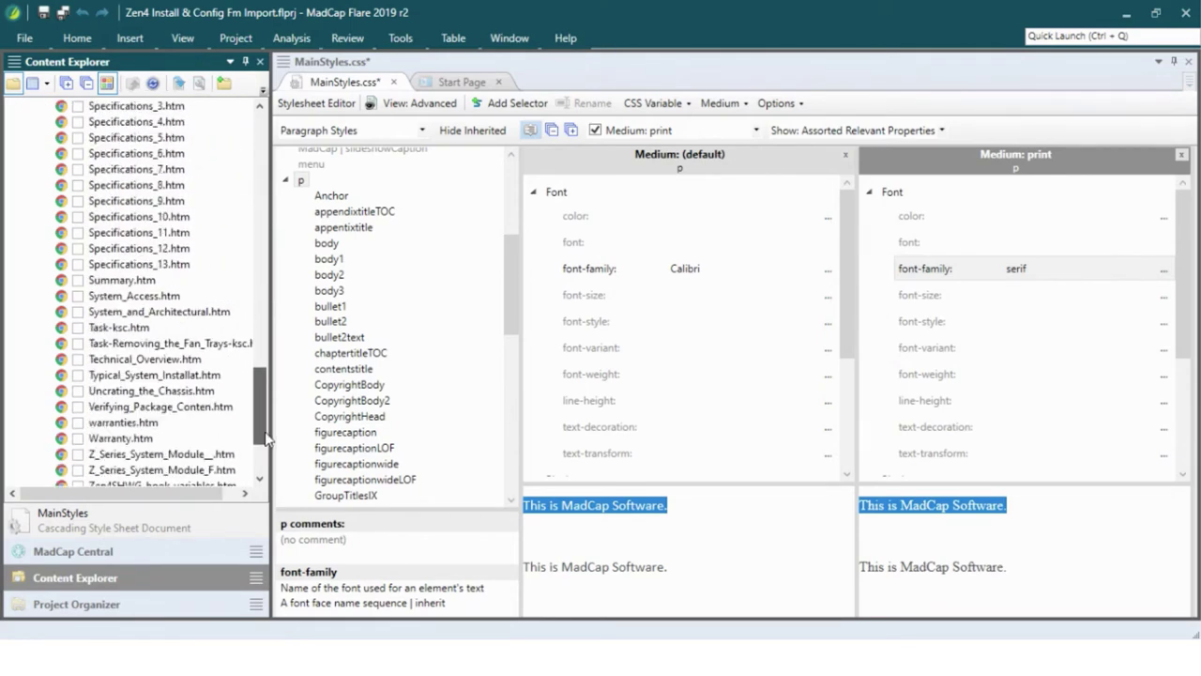
pyautogui.doubleClick(183, 318)
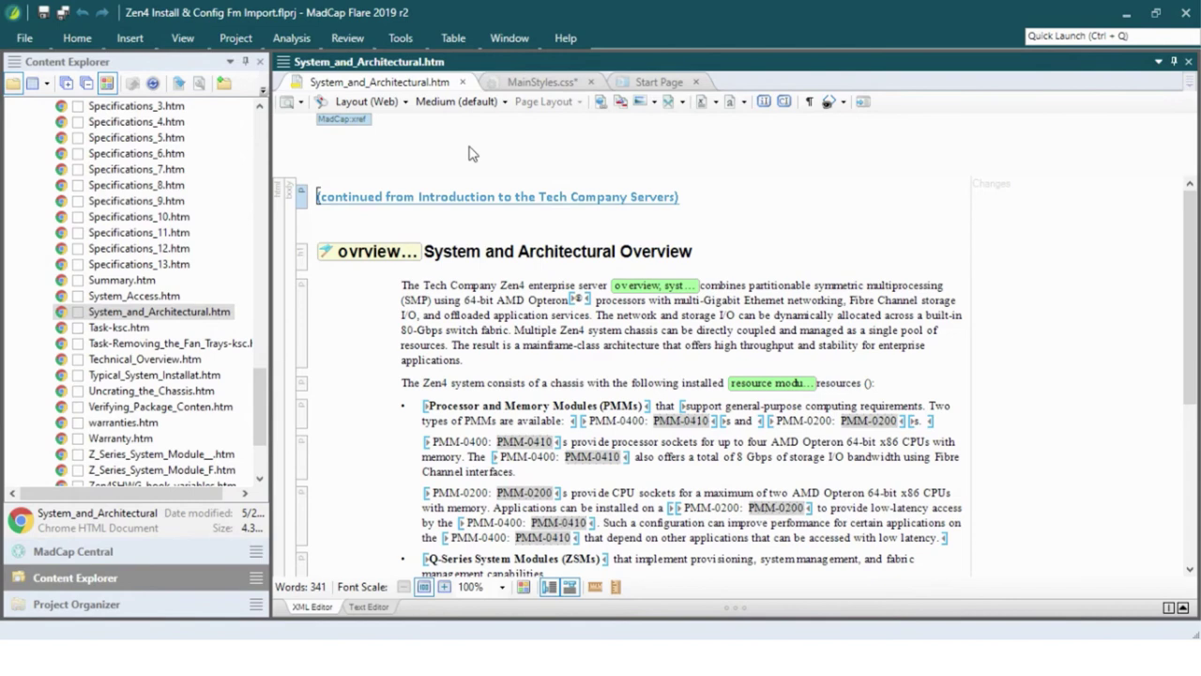
pyautogui.click(63, 13)
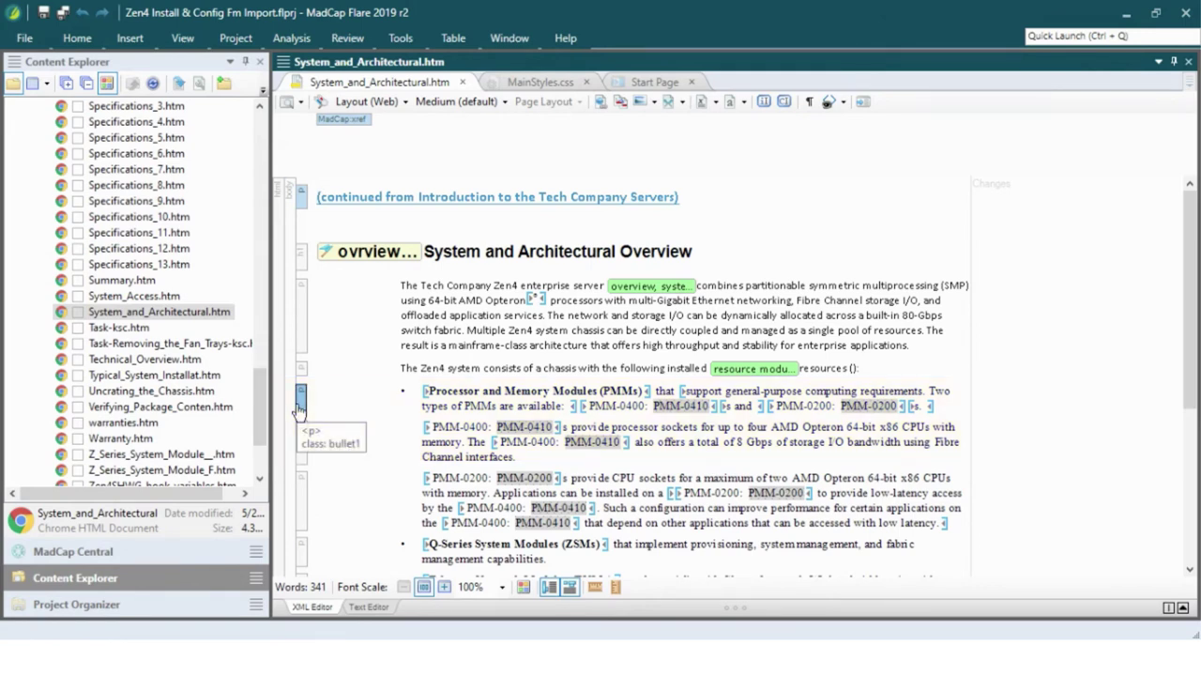
# - In MainStyles.css, set the font family of the p.bullet1 style to Calibri in the default medium
pyautogui.click(532, 83)
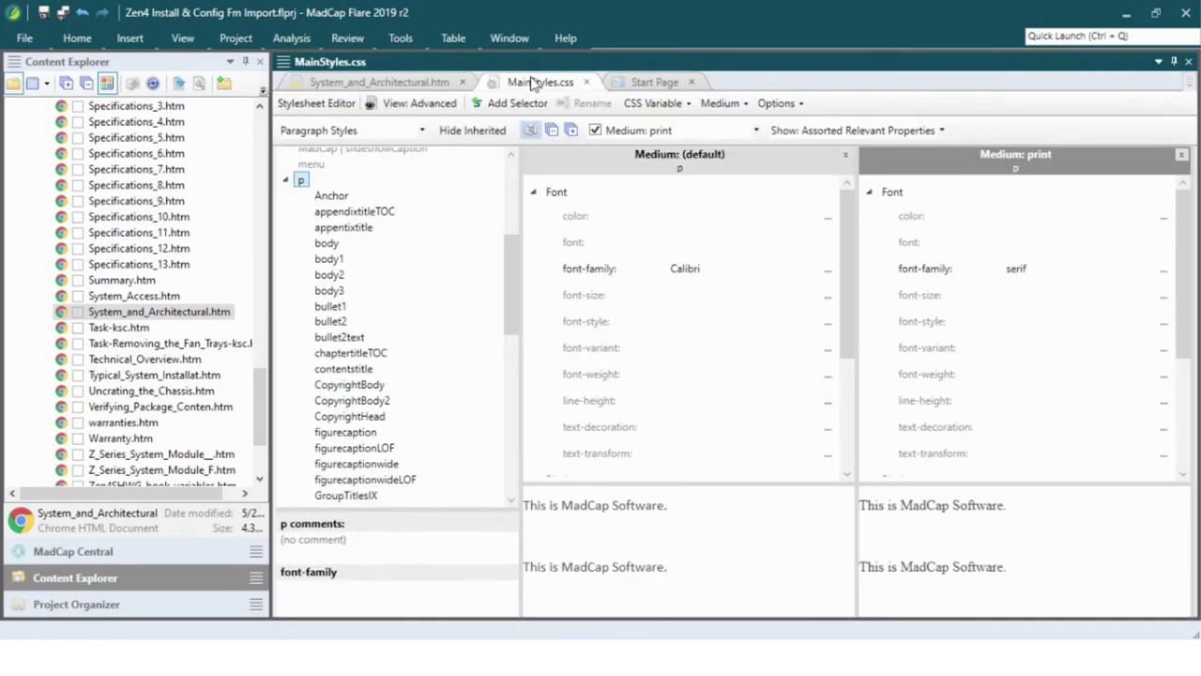
pyautogui.click(330, 307)
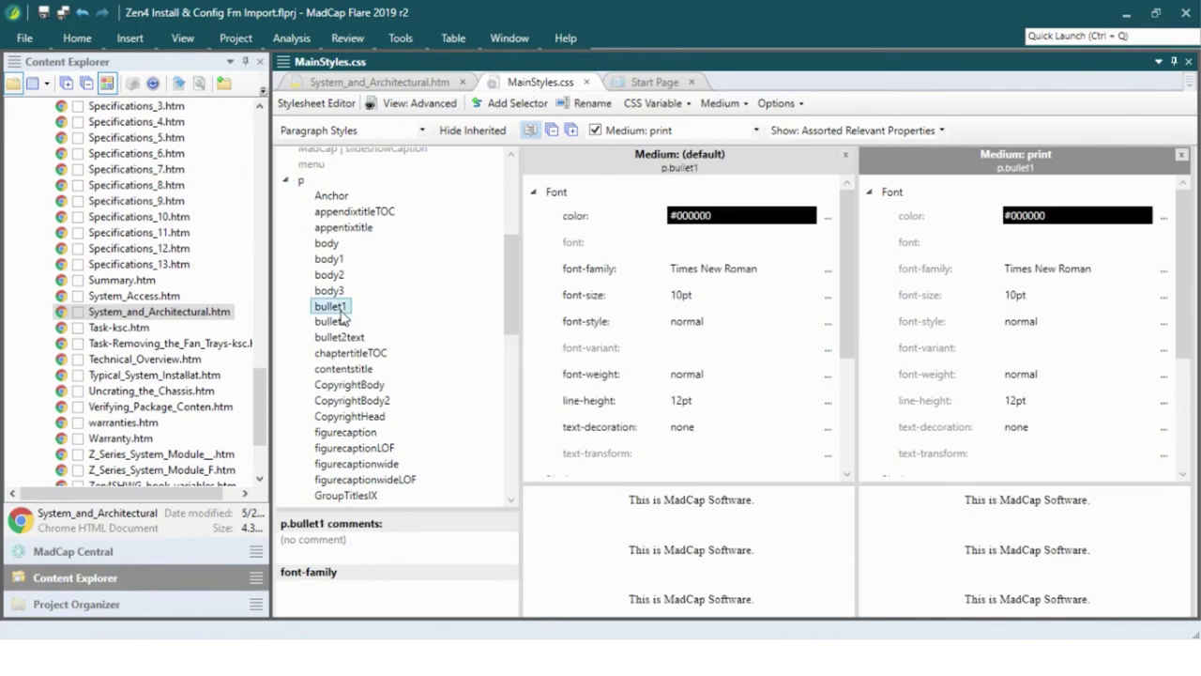
pyautogui.click(827, 270)
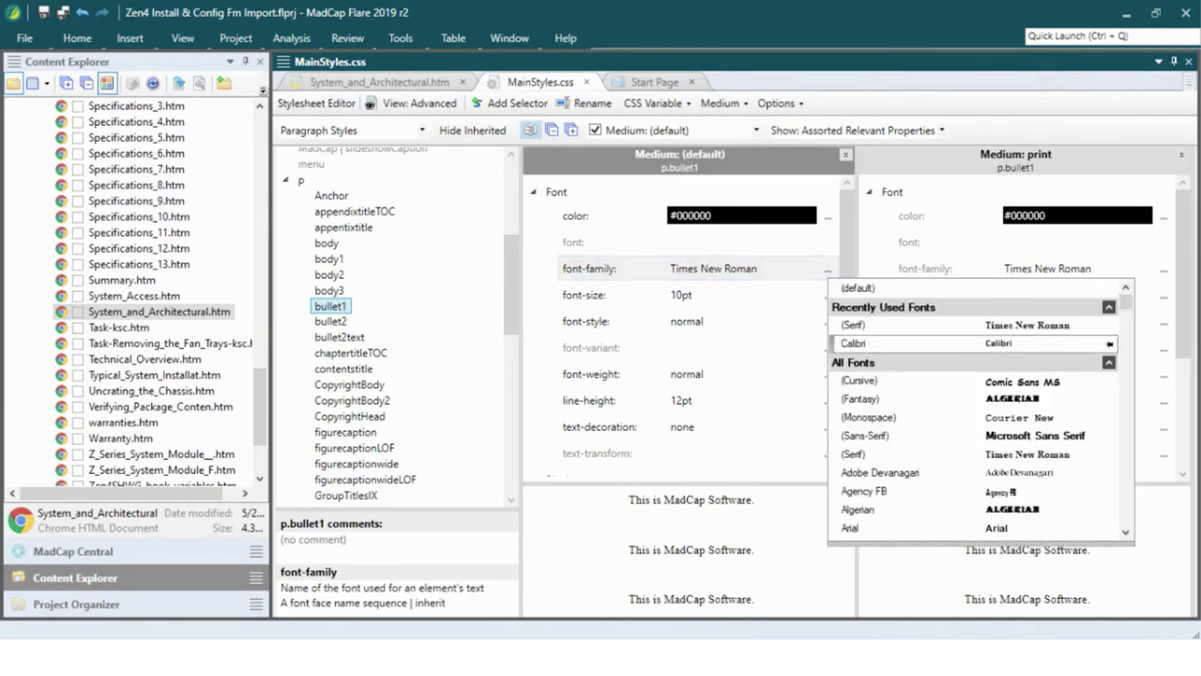
pyautogui.click(896, 343)
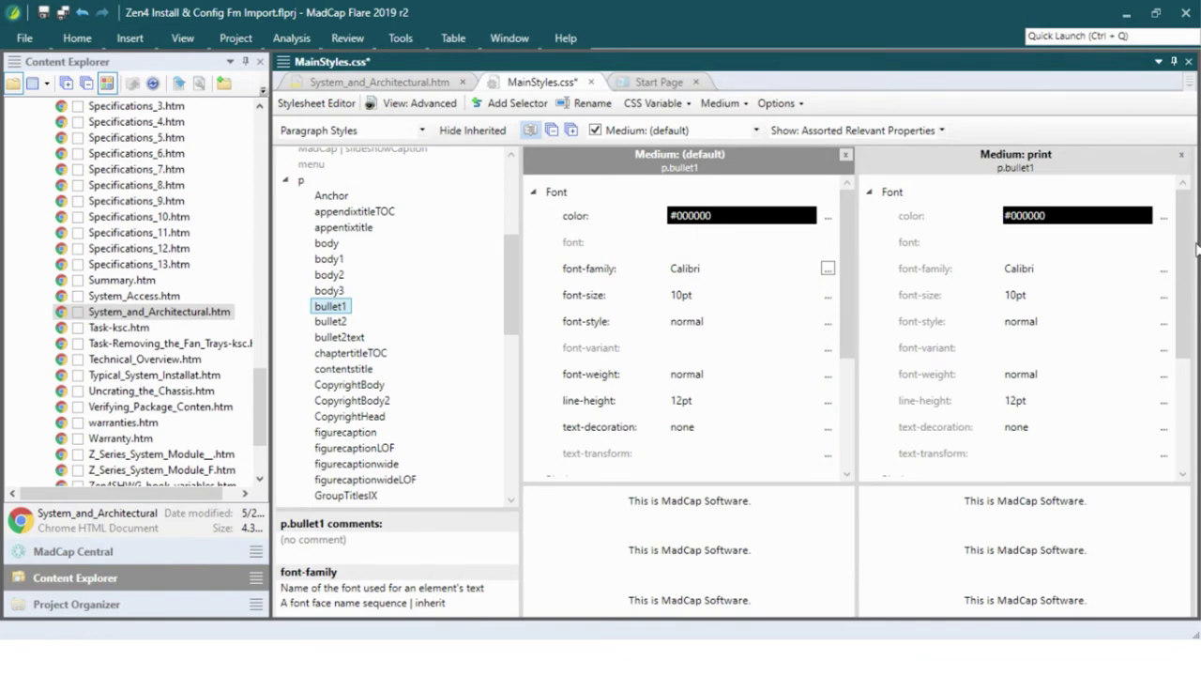
# - Set the print medium's font family for p.bullet1 to (Serif) Times New Roman and save all files
pyautogui.click(1163, 269)
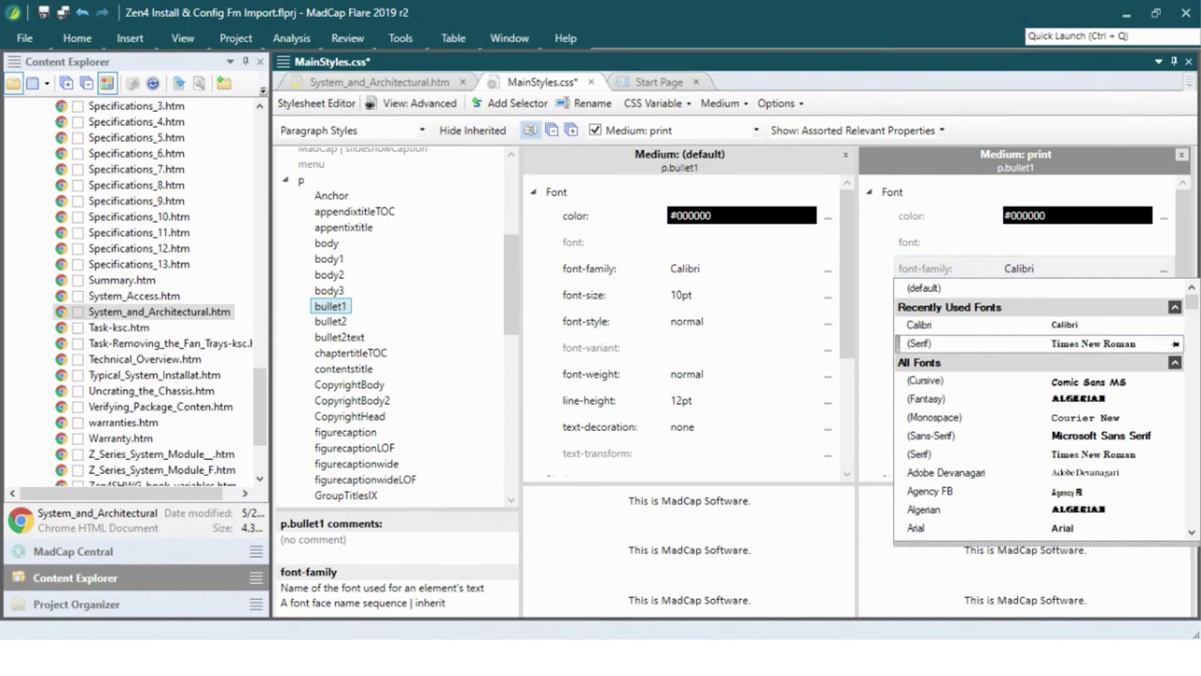
pyautogui.click(1176, 343)
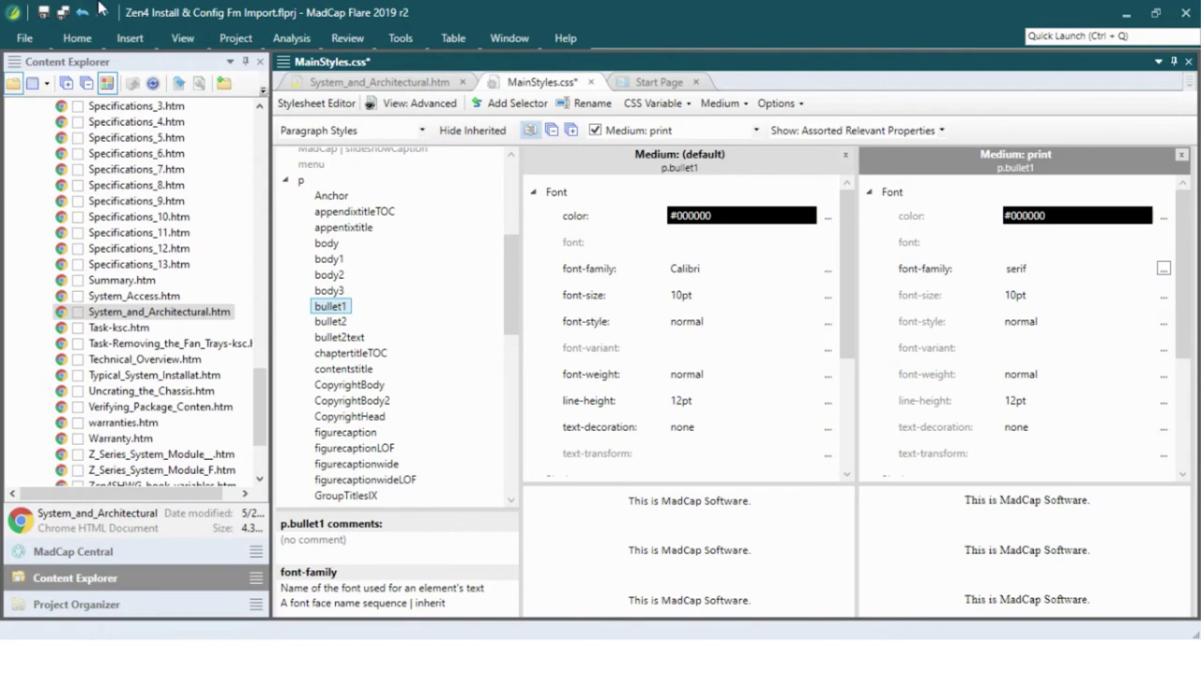
pyautogui.click(61, 13)
# - Check the font of the bulleted paragraphs in the System_and_Architectural.htm topic
pyautogui.click(385, 86)
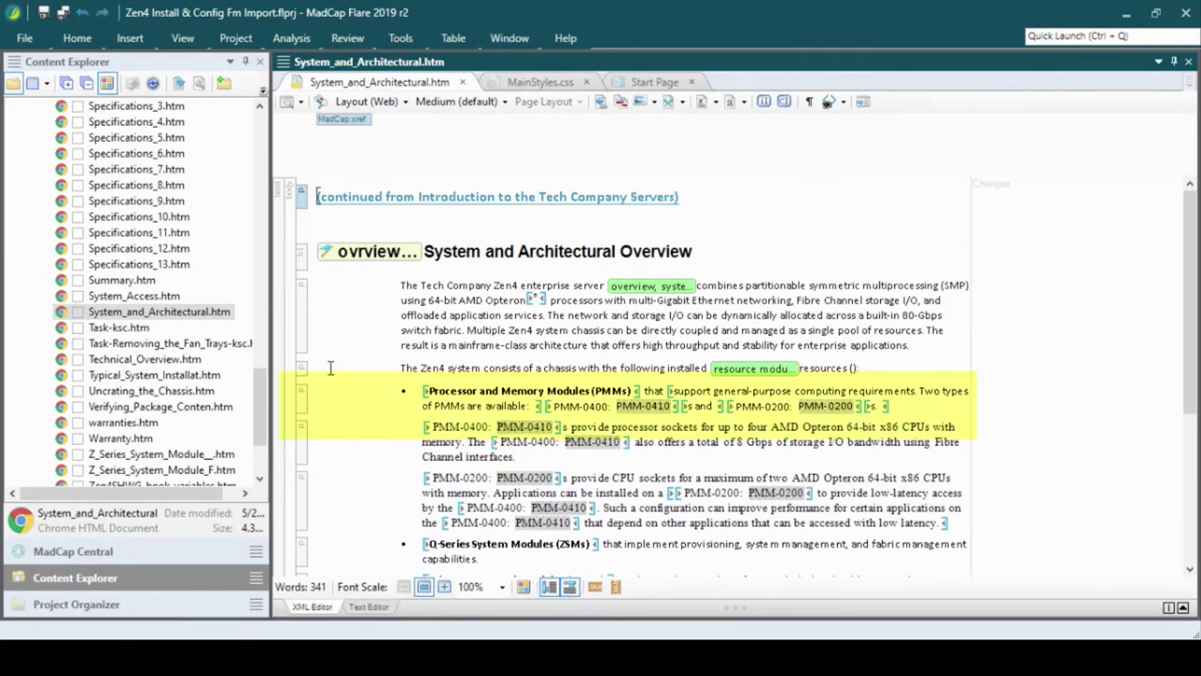
pyautogui.scroll(-5, 331, 367)
pyautogui.scroll(-2, 324, 369)
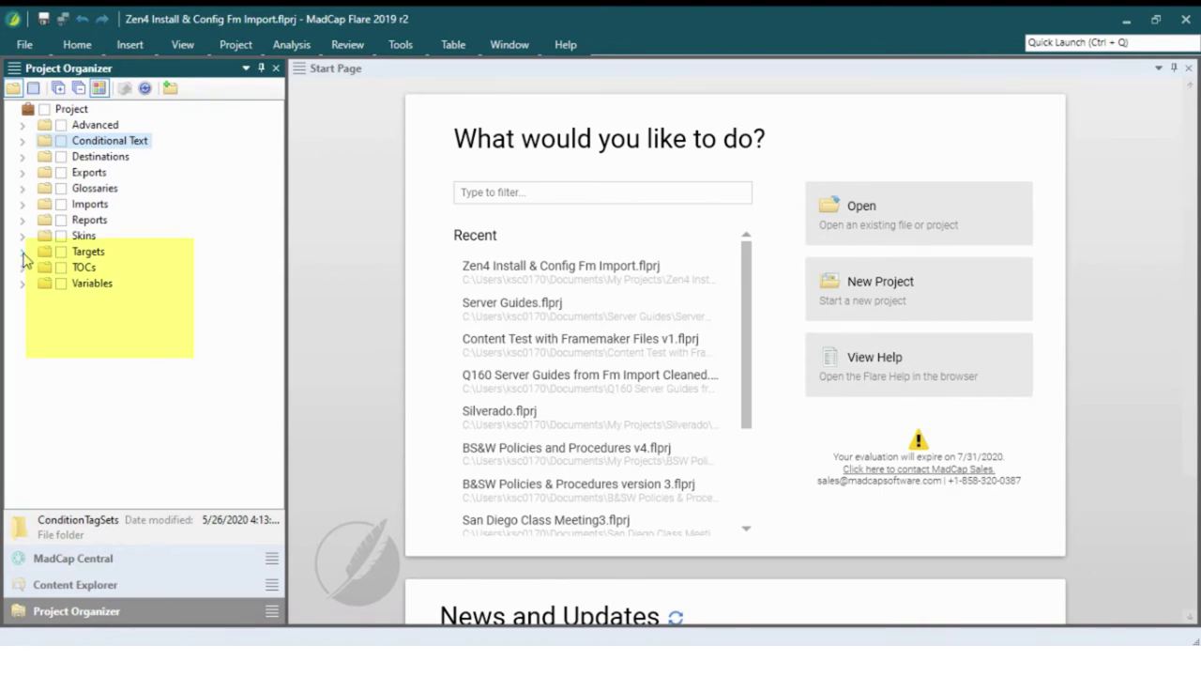
# - Expand the project's Targets and TOCs folders and open the TestHTML5 (Master) table of contents
pyautogui.click(22, 252)
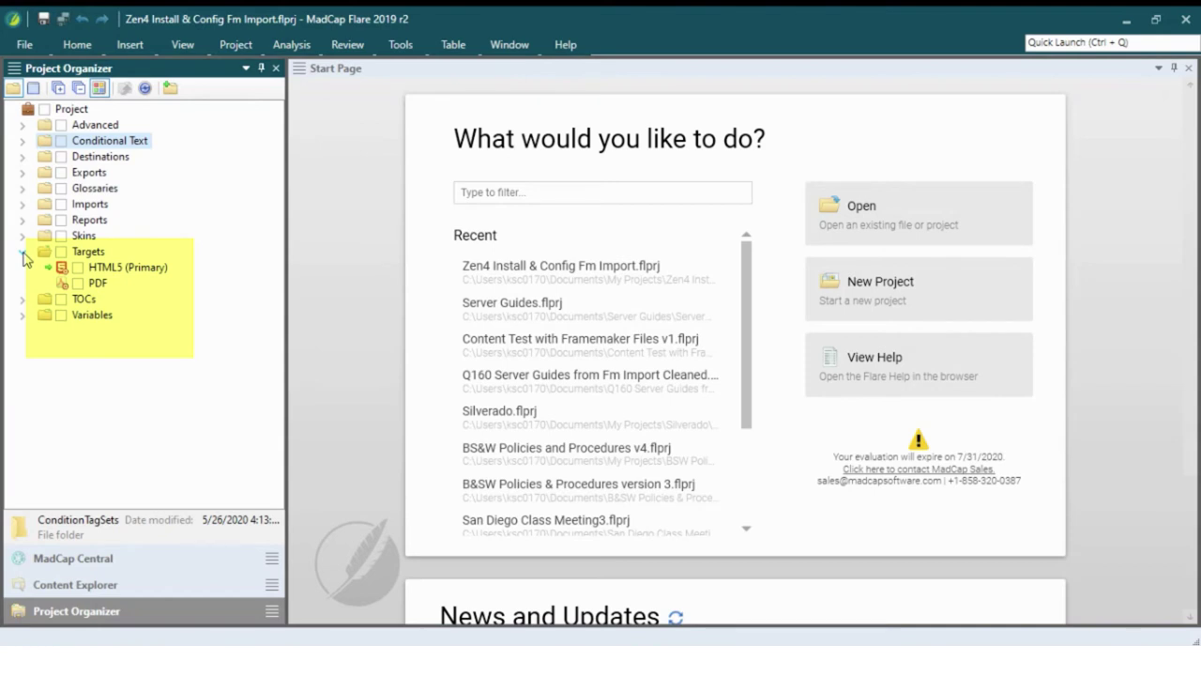
pyautogui.click(21, 300)
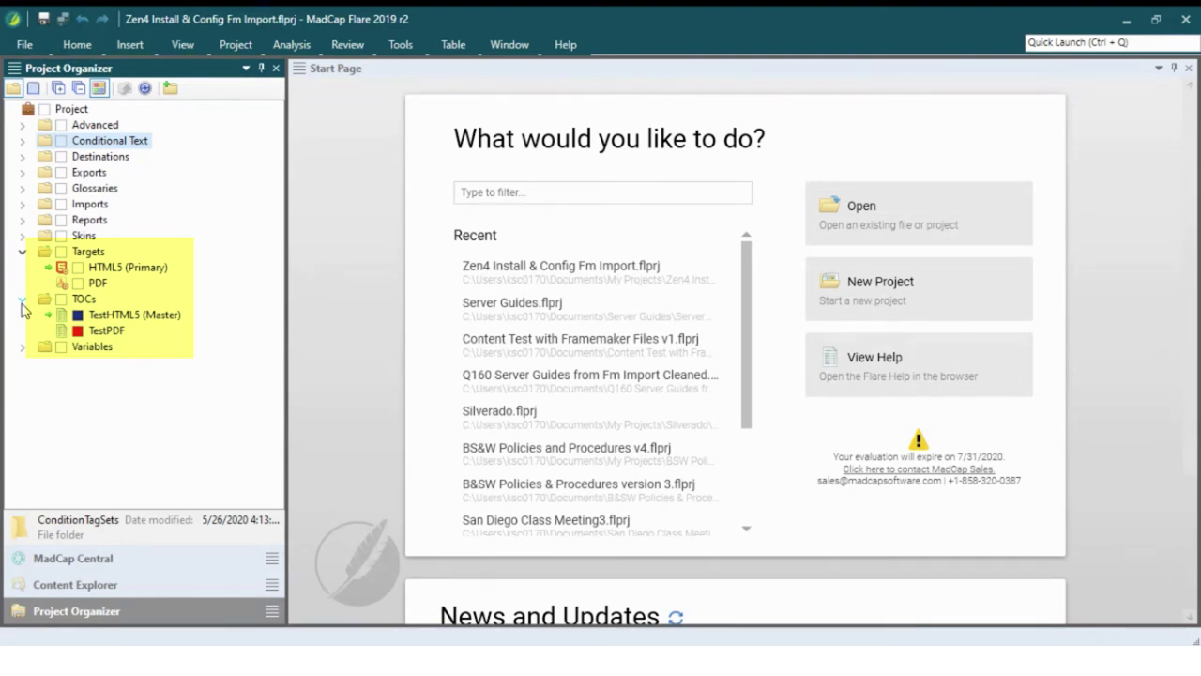
pyautogui.doubleClick(178, 316)
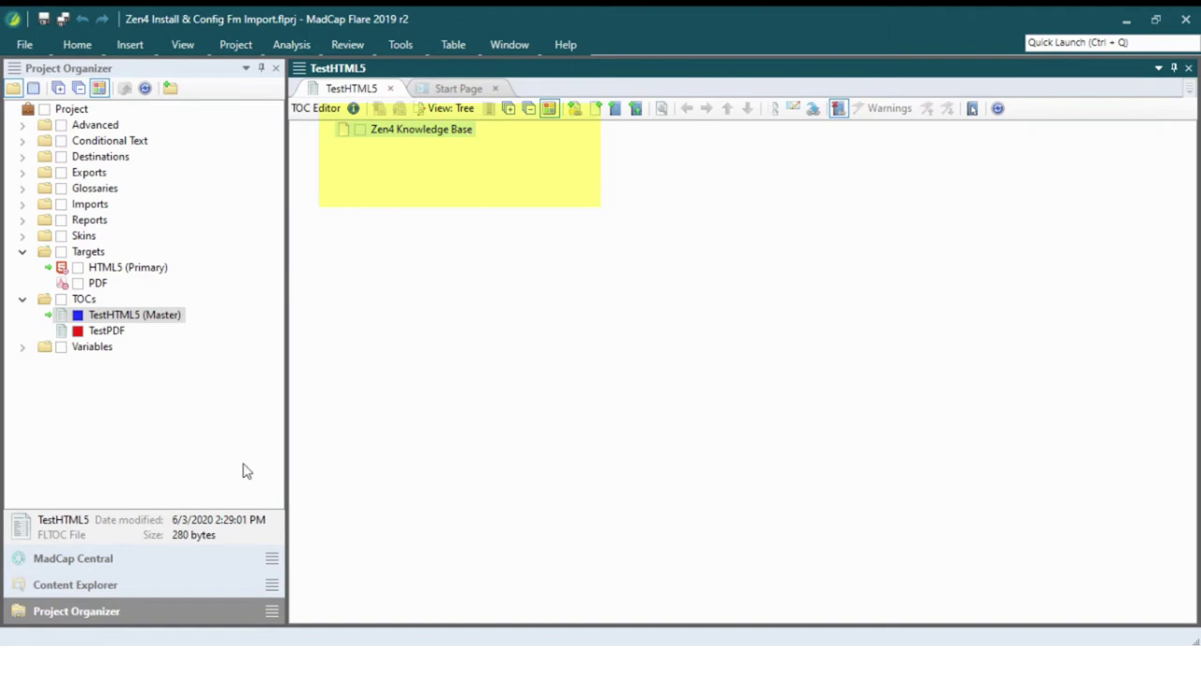
# - Add System_and_Architectural.htm from the HardwareInstall folder to the table of contents and nest it under Zen4 Knowledge Base
pyautogui.click(143, 585)
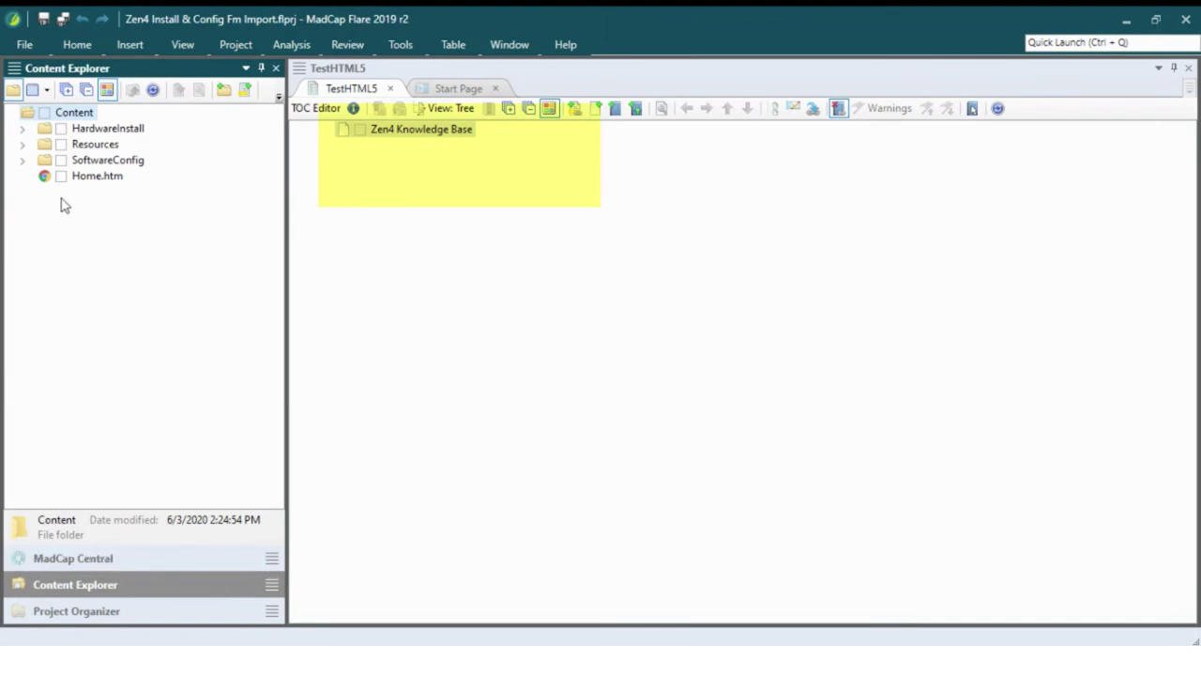
pyautogui.click(22, 131)
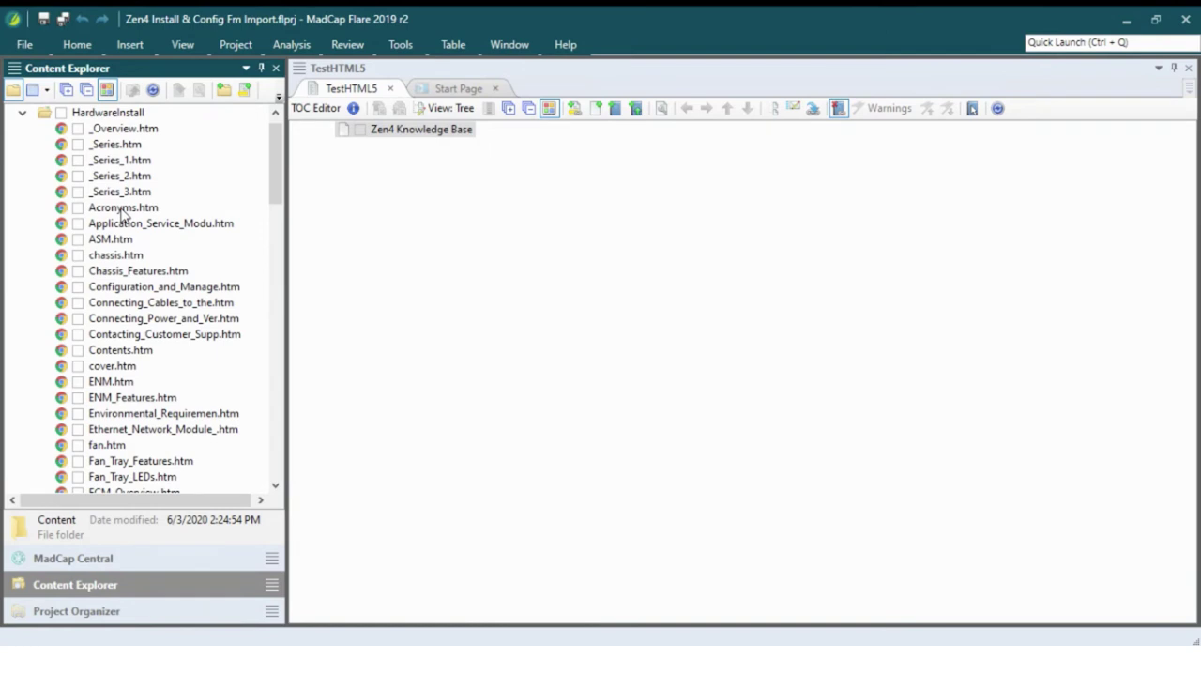
pyautogui.scroll(-20, 207, 310)
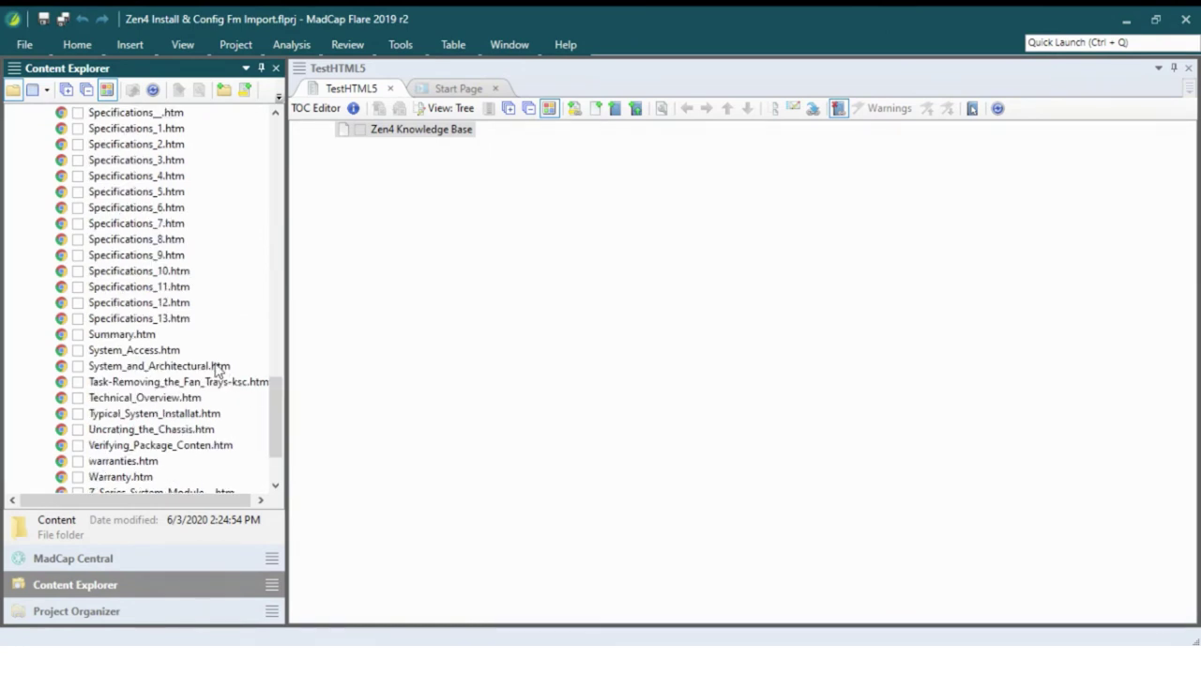
pyautogui.moveTo(216, 368); pyautogui.dragTo(426, 163)
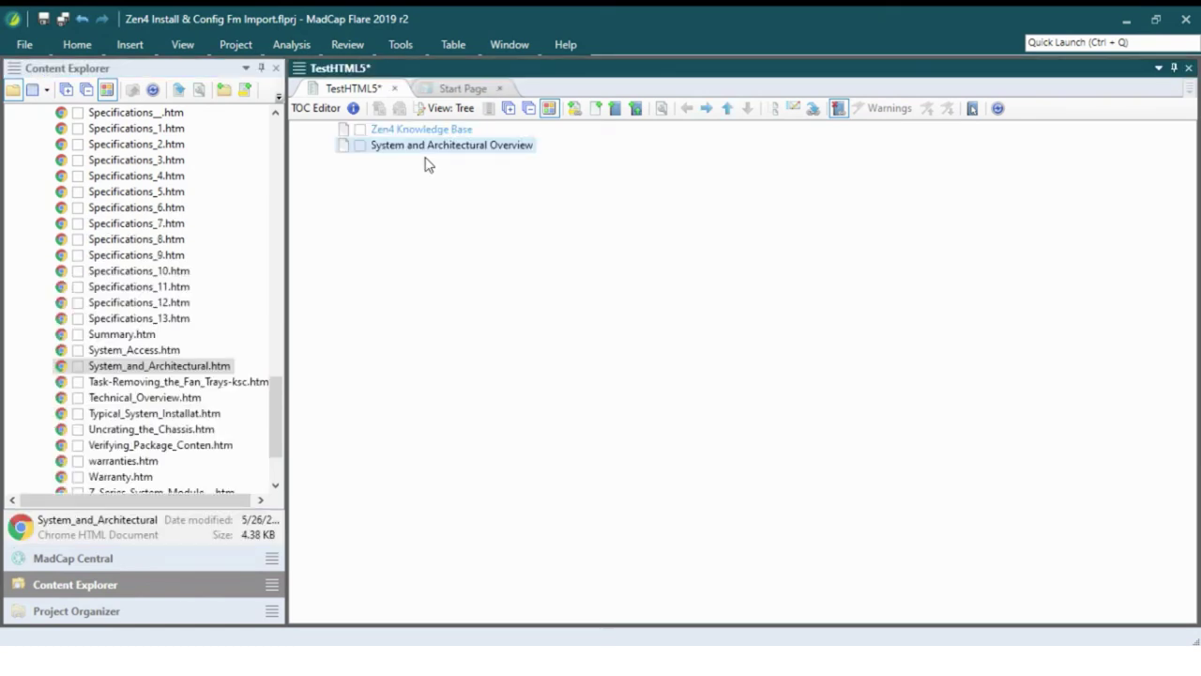
pyautogui.click(706, 111)
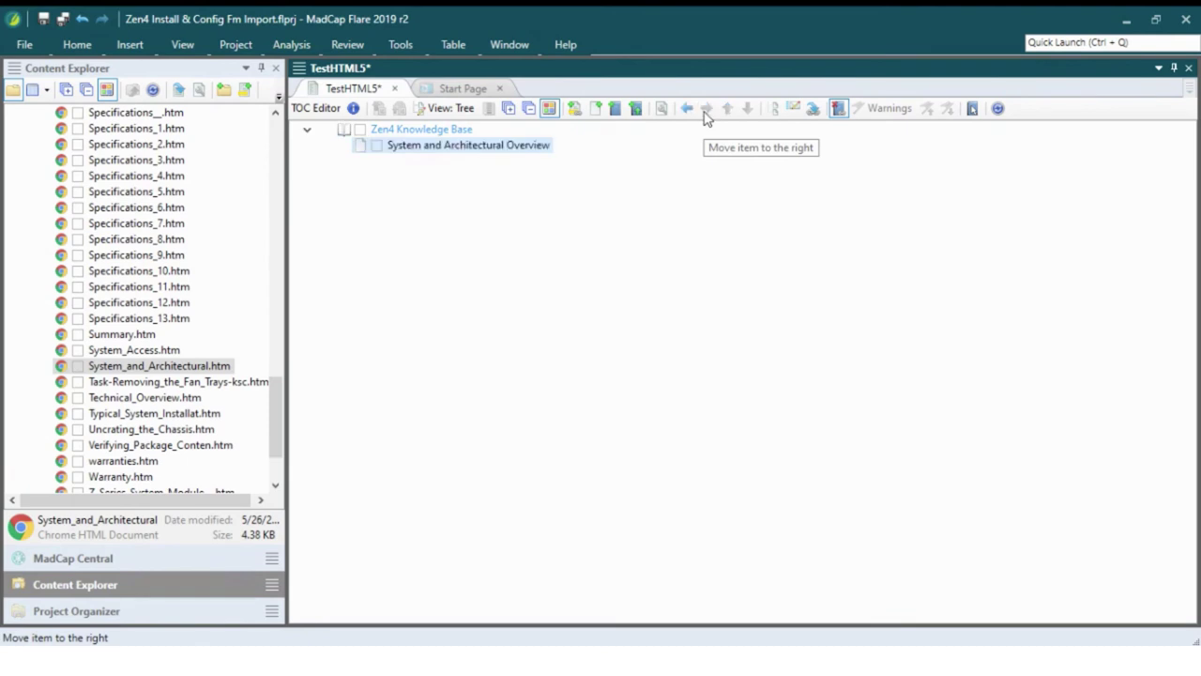
# - Add Technical_Overview.htm below System and Architectural Overview in the table of contents, with Processor_and_Memory_Mod.htm nested under it
pyautogui.moveTo(145, 397); pyautogui.dragTo(421, 241)
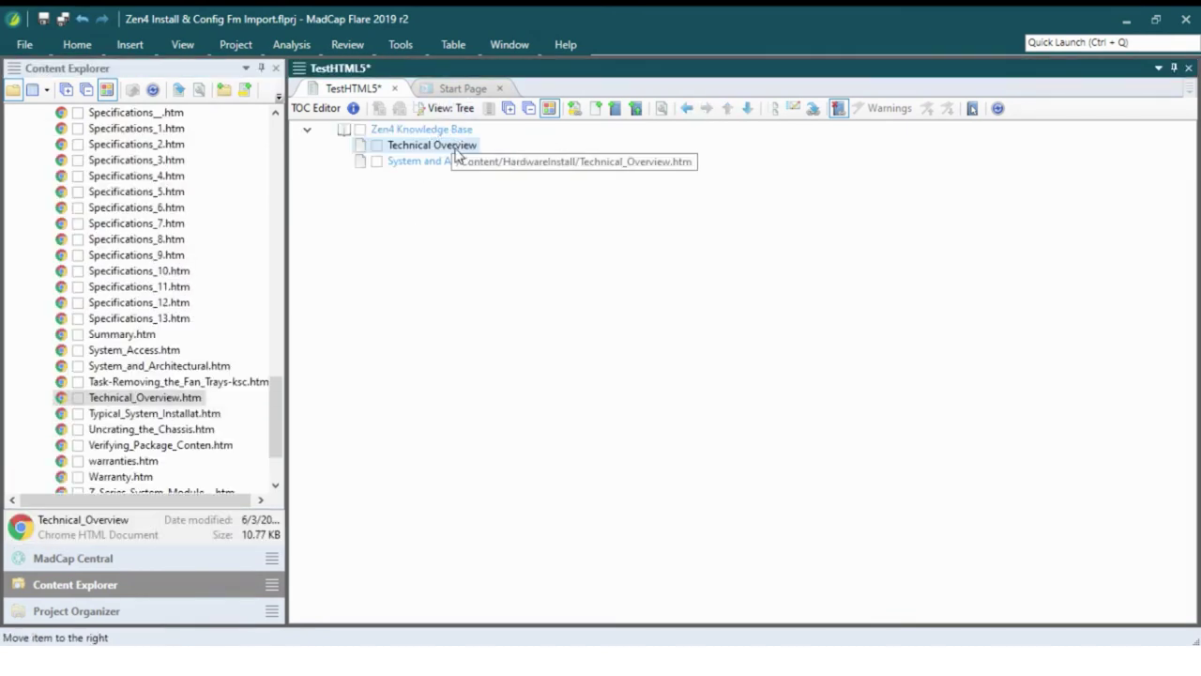
pyautogui.moveTo(457, 153); pyautogui.dragTo(458, 191)
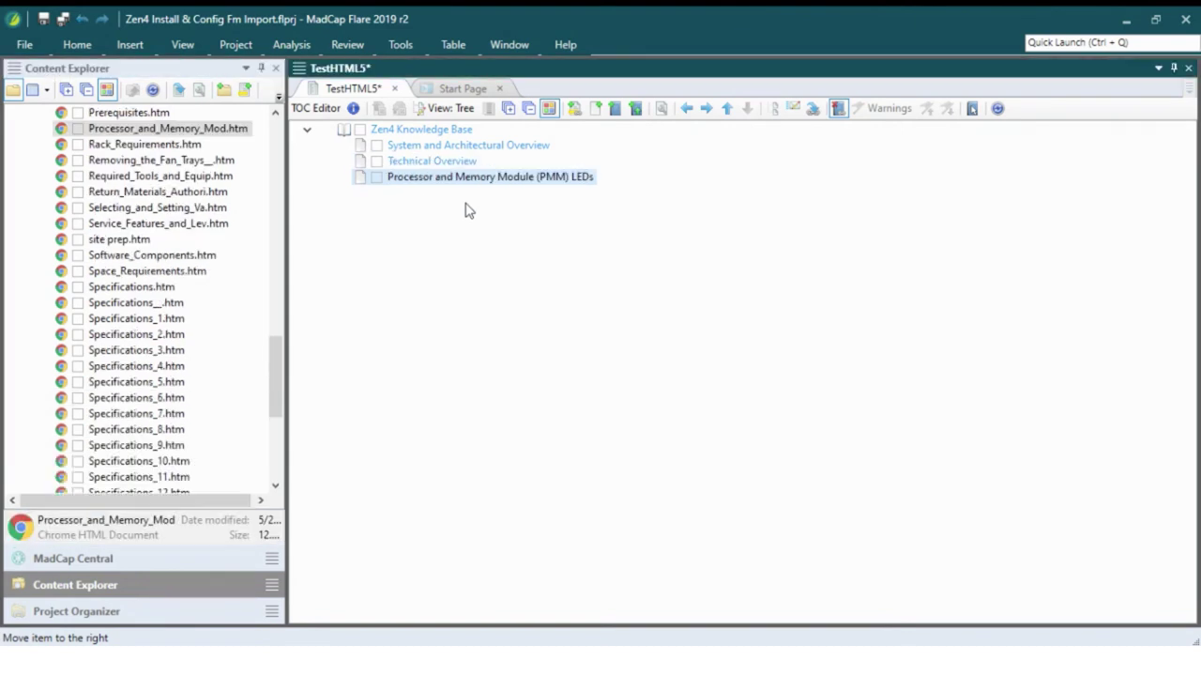
pyautogui.click(706, 108)
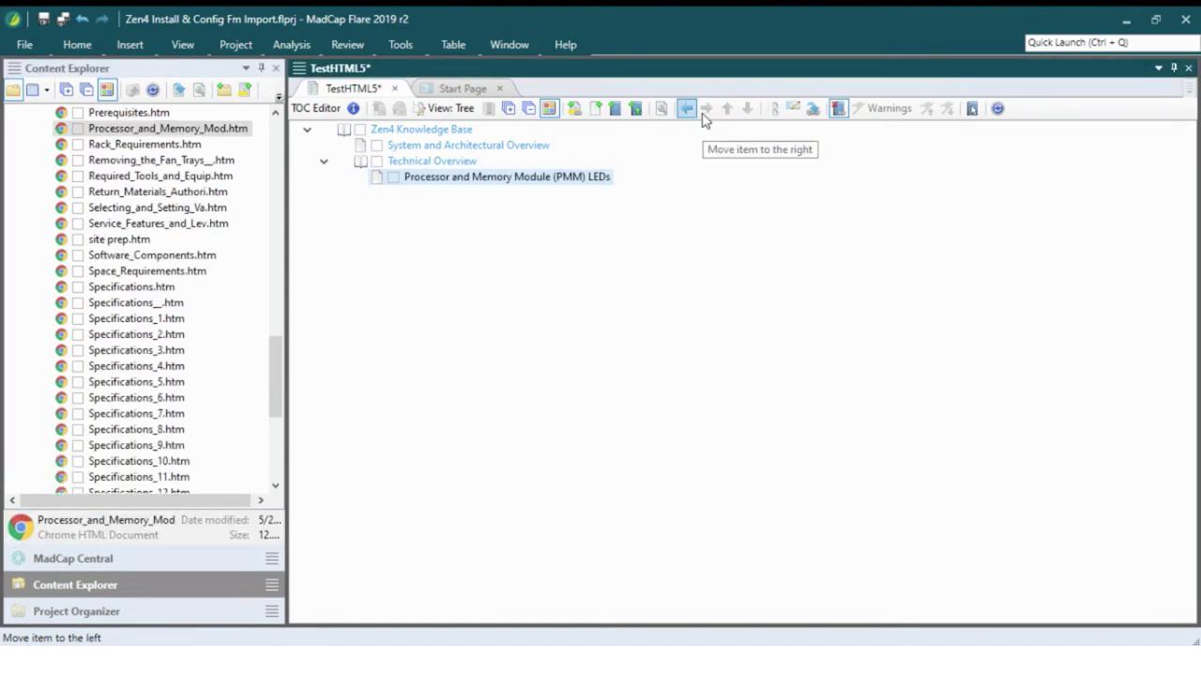
# - Add Operation.htm to the table of contents and move it below the Technical Overview book at the same level
pyautogui.scroll(2, 162, 207)
pyautogui.scroll(8, 161, 206)
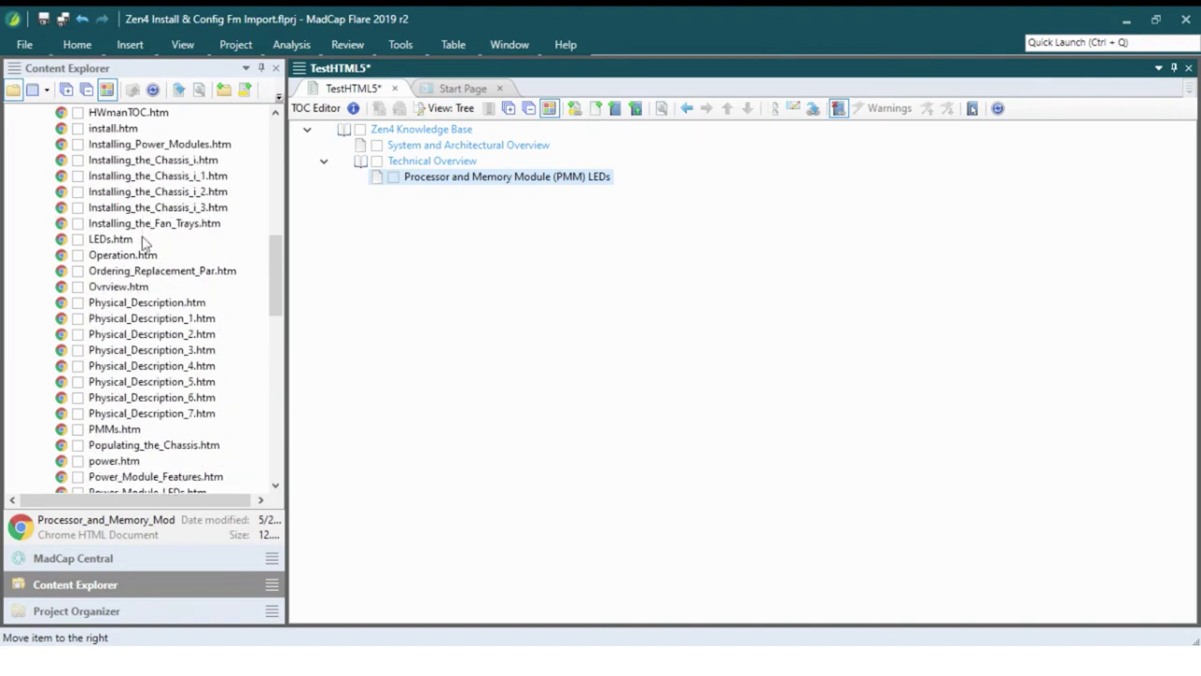
pyautogui.moveTo(149, 257); pyautogui.dragTo(394, 271)
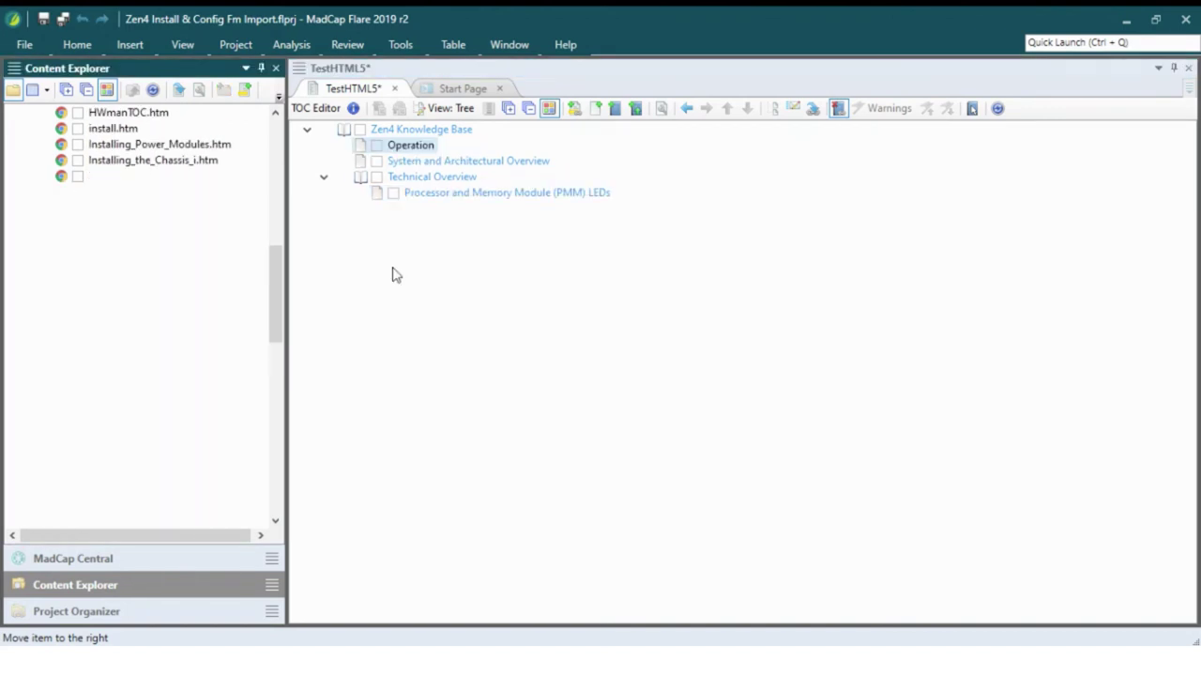
pyautogui.moveTo(427, 153); pyautogui.dragTo(410, 238)
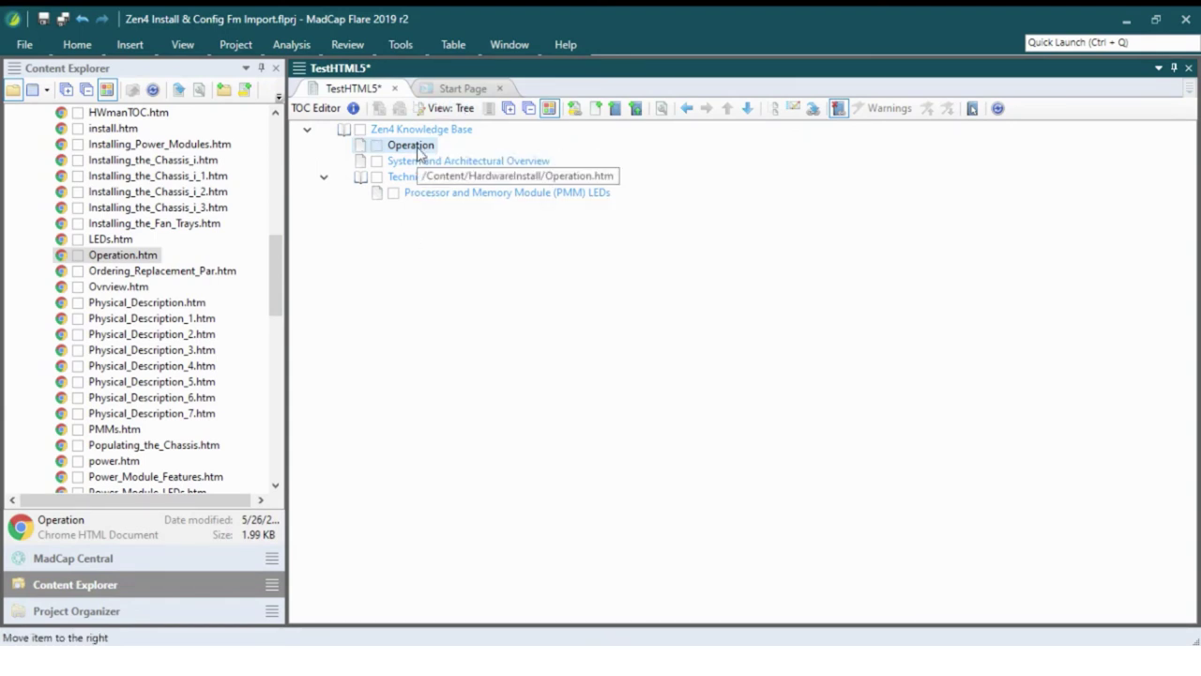
pyautogui.click(747, 109)
pyautogui.click(748, 109)
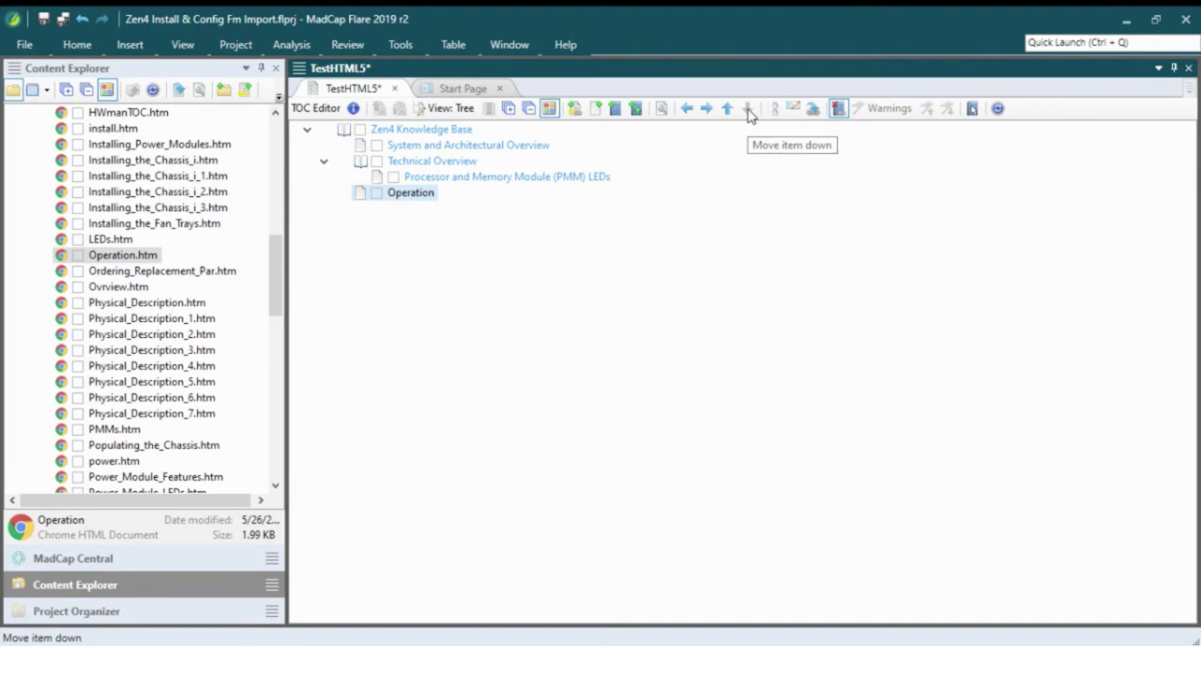
# - Add Typical_System_Installat.htm from the SoftwareConfig folder after Operation in the table of contents and save it
pyautogui.click(23, 161)
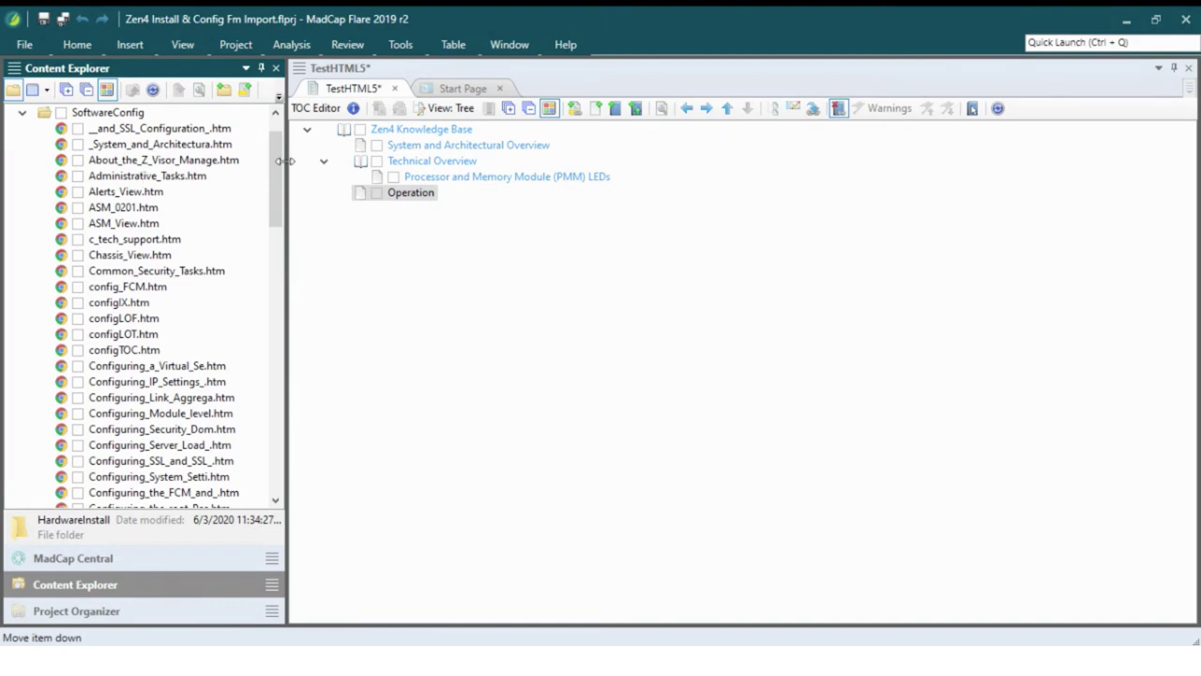
pyautogui.moveTo(278, 178); pyautogui.dragTo(292, 445)
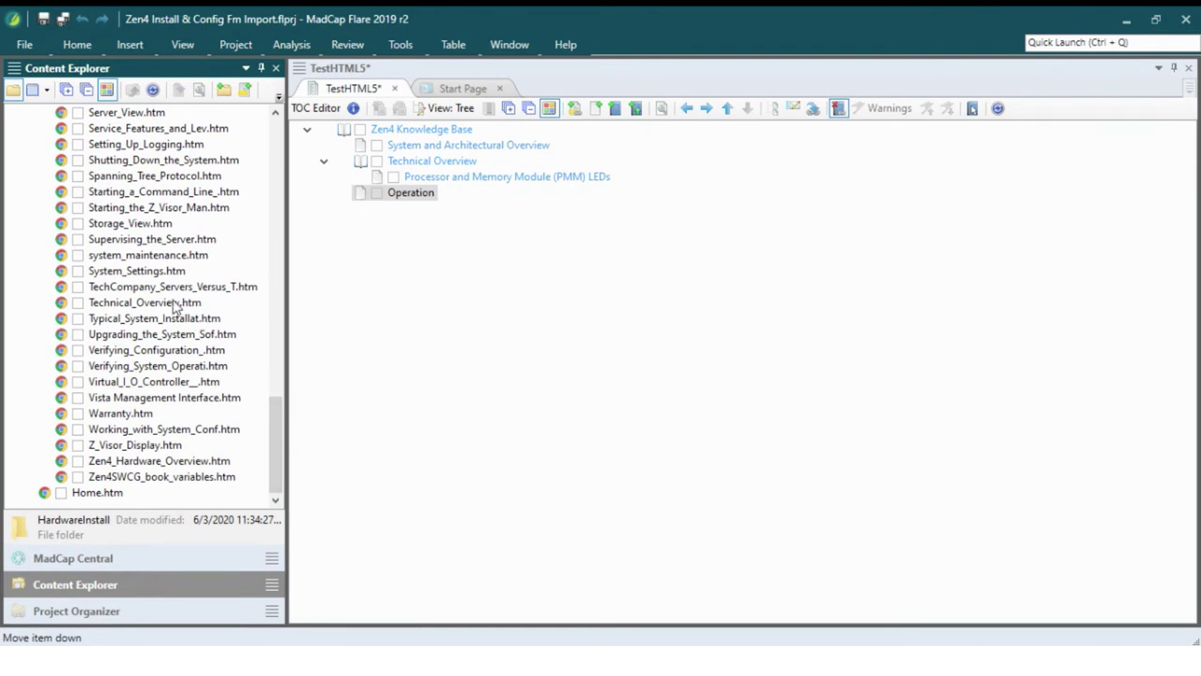
pyautogui.moveTo(174, 319); pyautogui.dragTo(404, 255)
pyautogui.hotkey('ctrl', 's')
# - Rename the TestPDF table of contents to TestPDFhardware
pyautogui.click(111, 610)
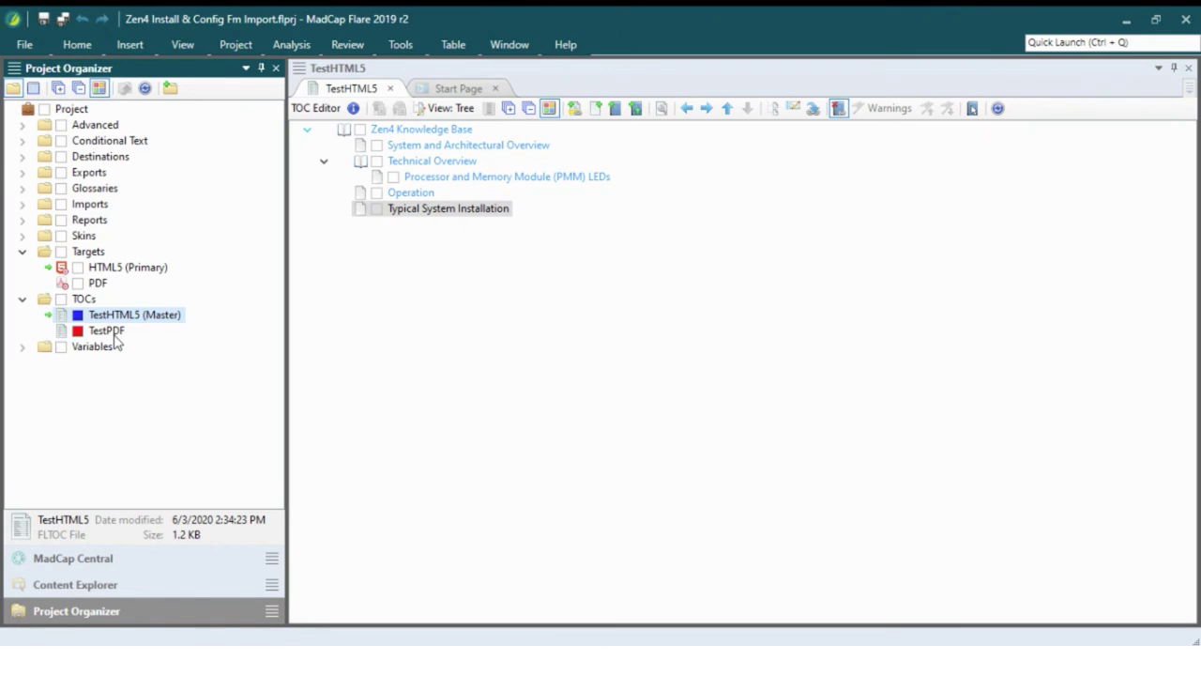
pyautogui.rightClick(112, 332)
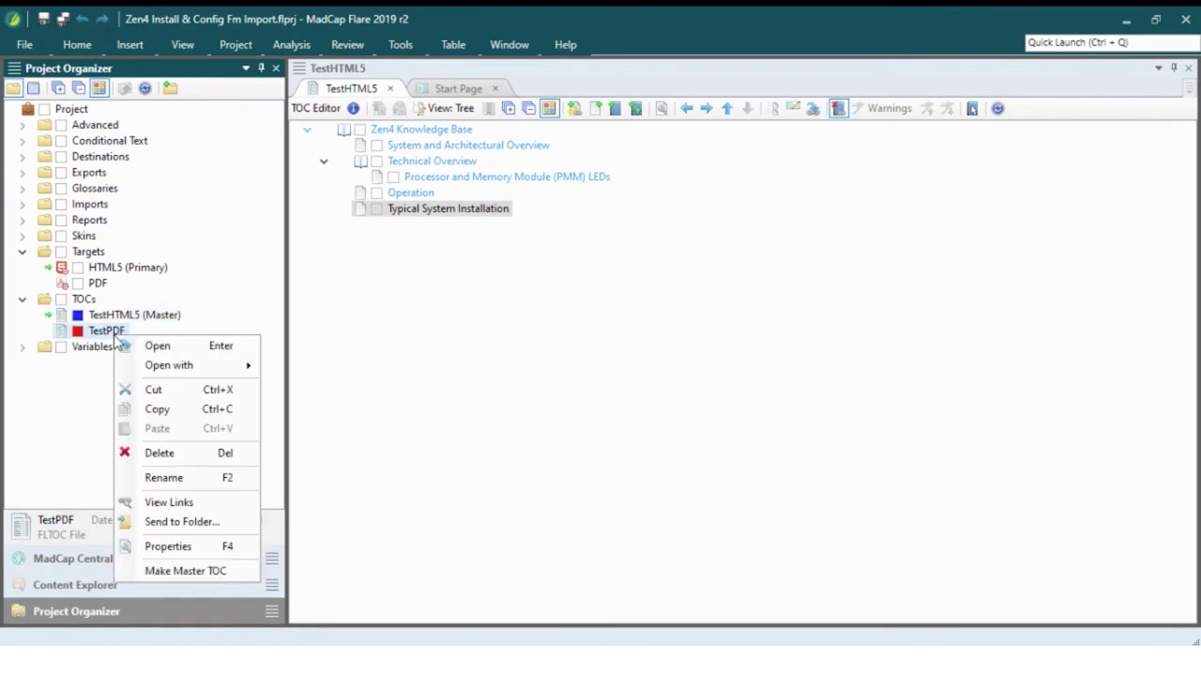
pyautogui.click(164, 475)
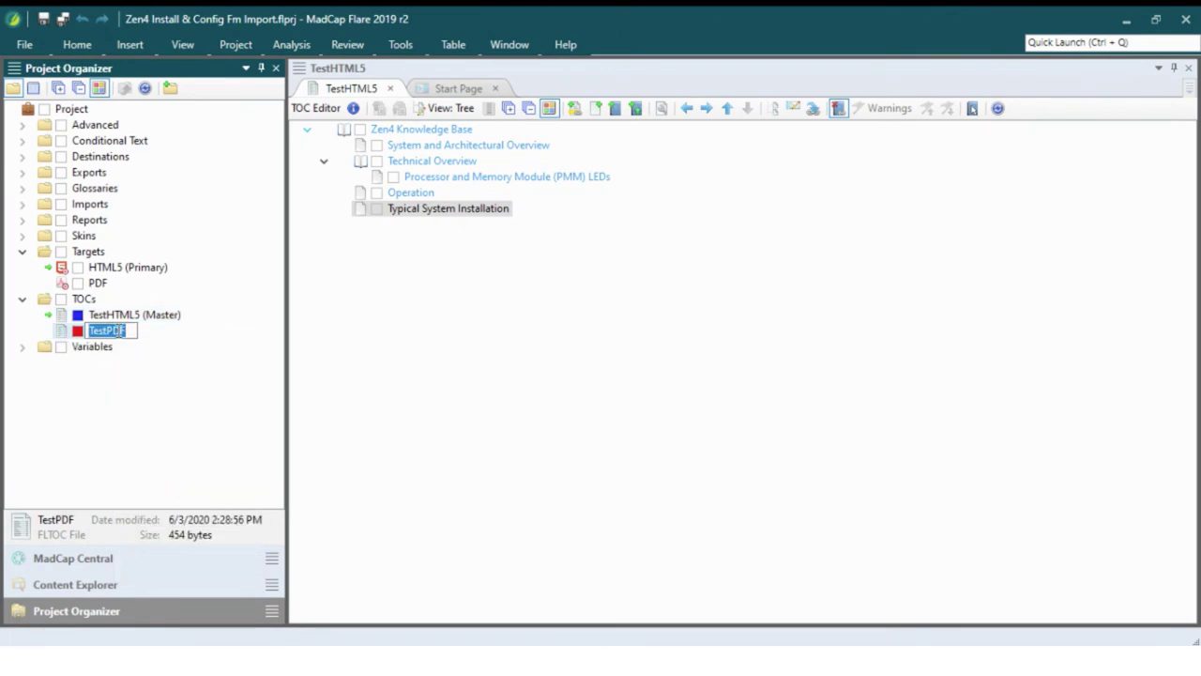
pyautogui.click(128, 330)
pyautogui.write('Hardware')
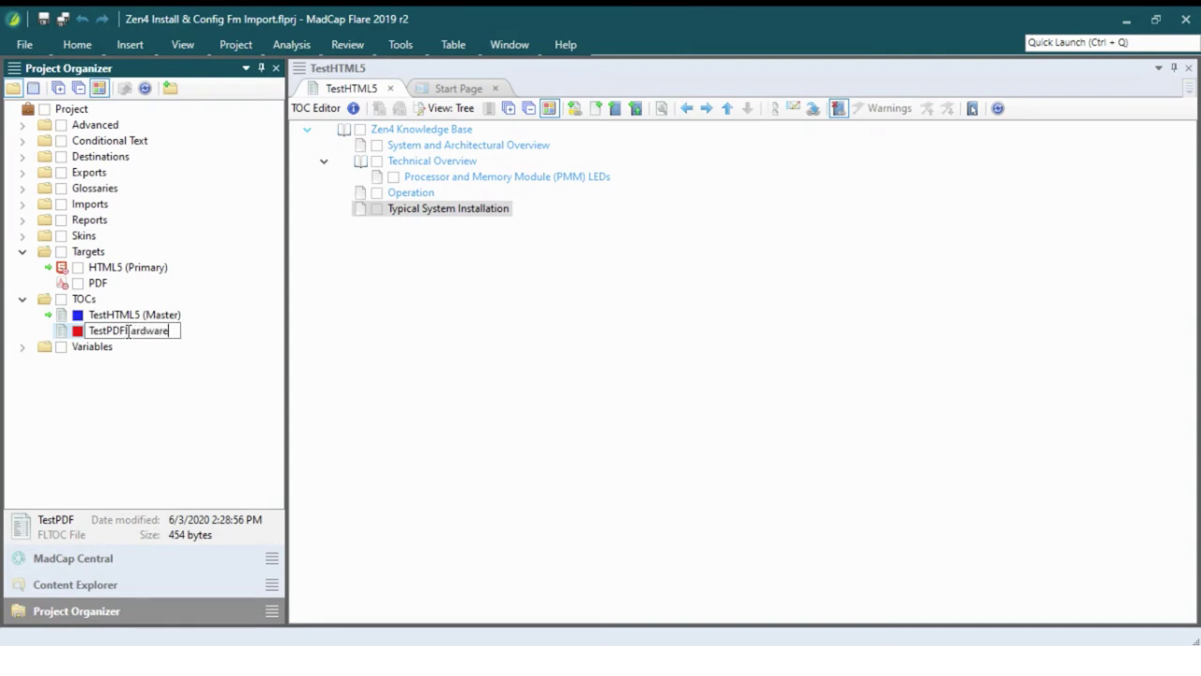
pyautogui.click(551, 453)
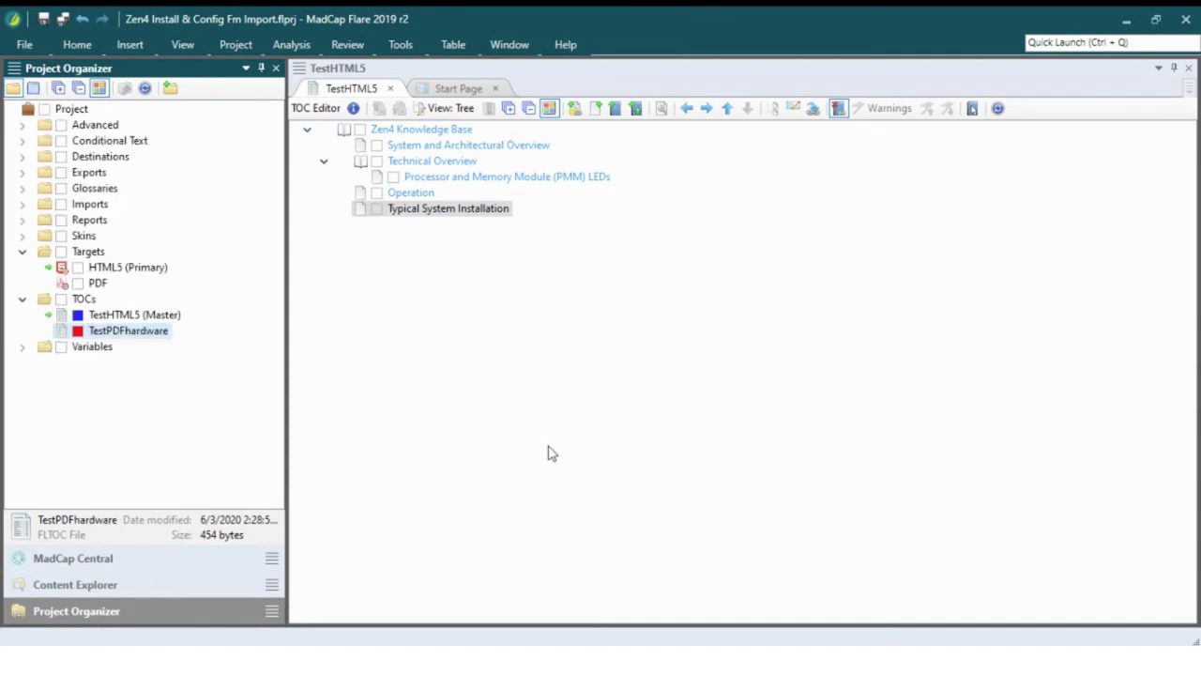
# - Open the TestPDFhardware table of contents and add Typical_System_Installat.htm nested under Contents
pyautogui.doubleClick(158, 333)
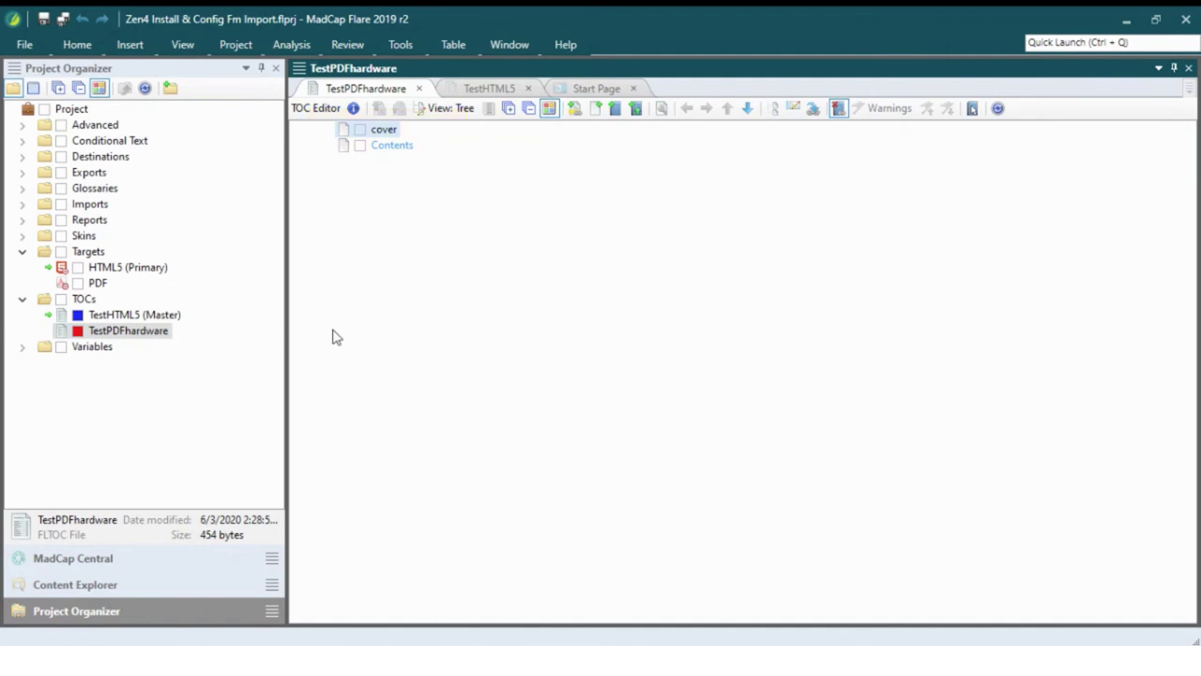
pyautogui.click(118, 586)
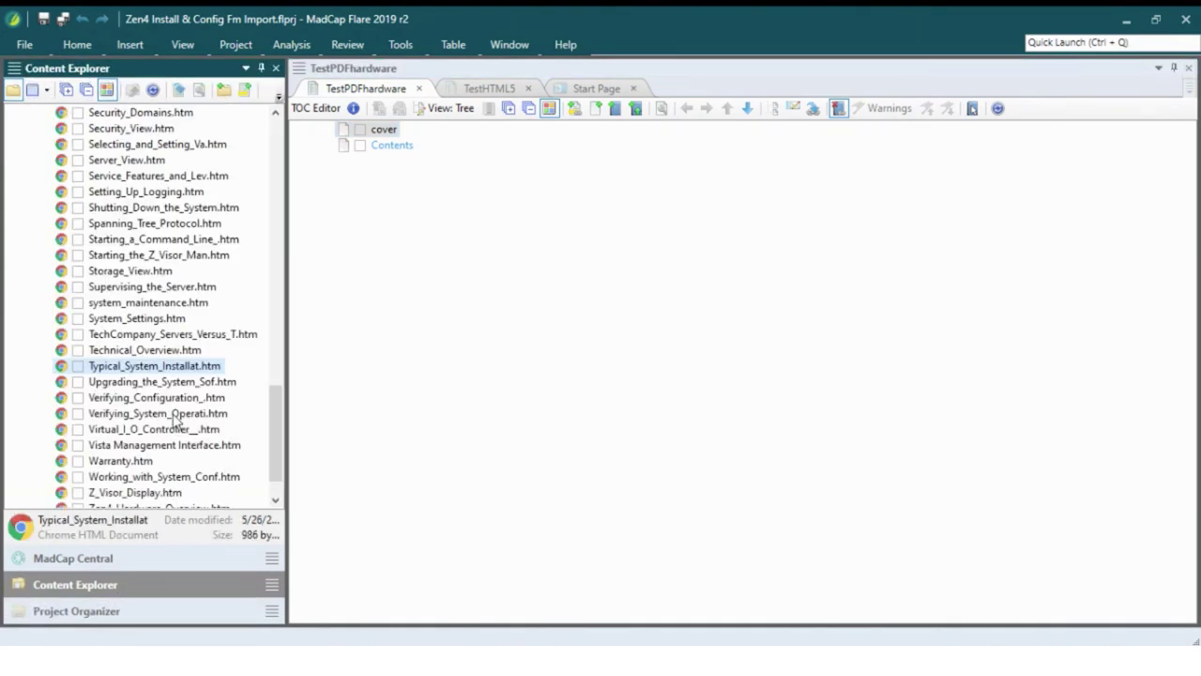
pyautogui.moveTo(173, 422); pyautogui.dragTo(483, 263)
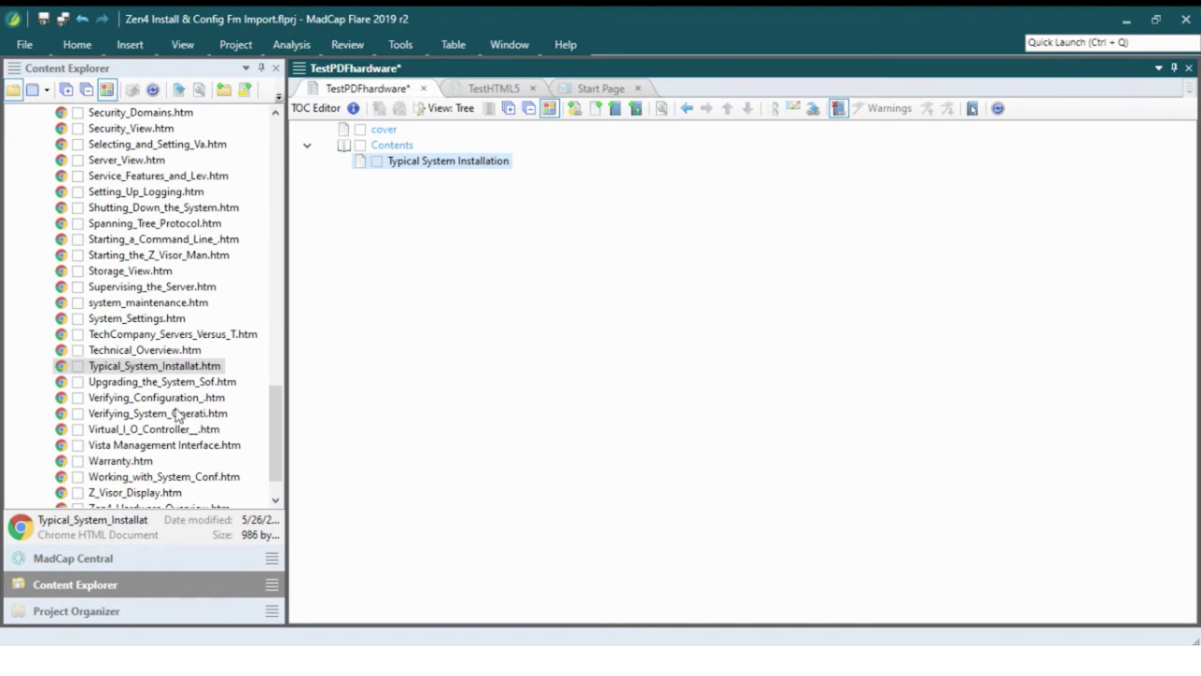
# - Add System_and_Architectural.htm from the HardwareInstall folder under Contents and move it above Typical System Installation
pyautogui.scroll(16, 107, 340)
pyautogui.scroll(6, 103, 338)
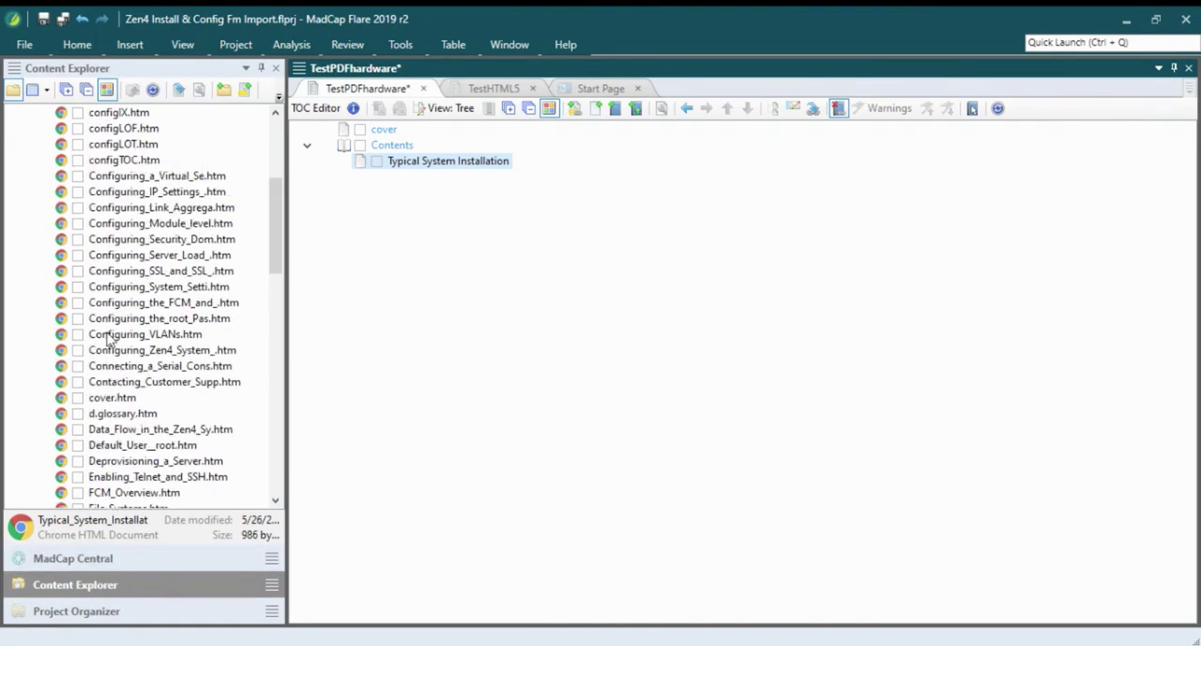
pyautogui.click(24, 131)
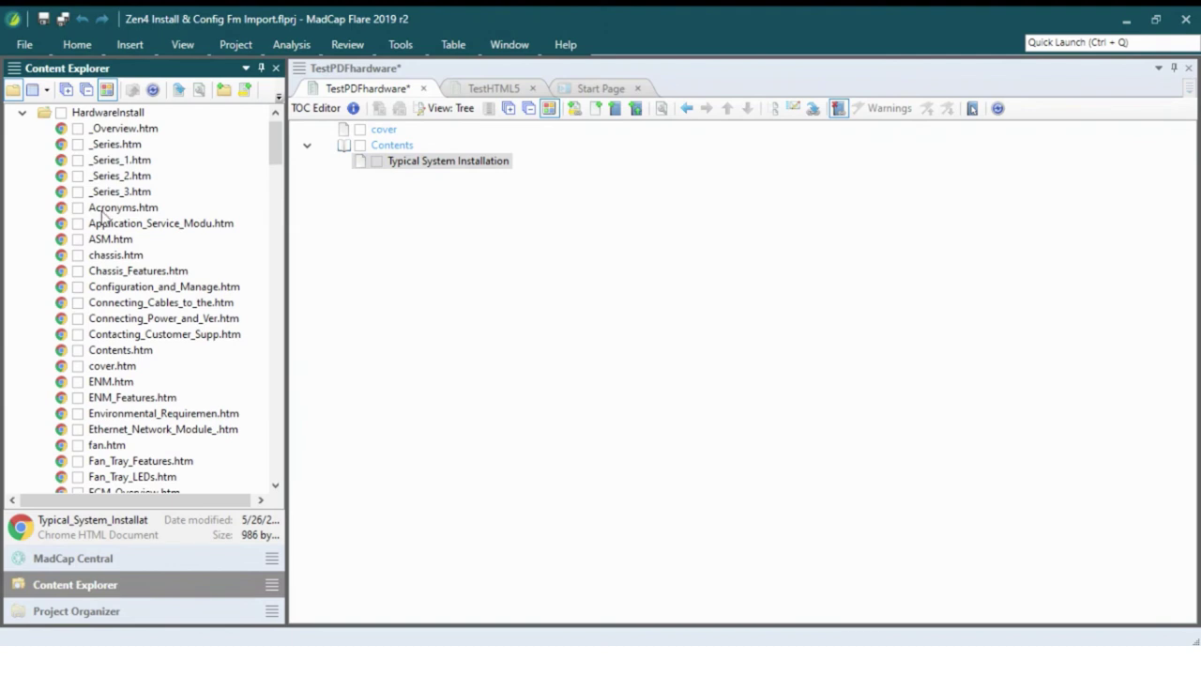
pyautogui.scroll(-20, 136, 379)
pyautogui.scroll(-6, 136, 379)
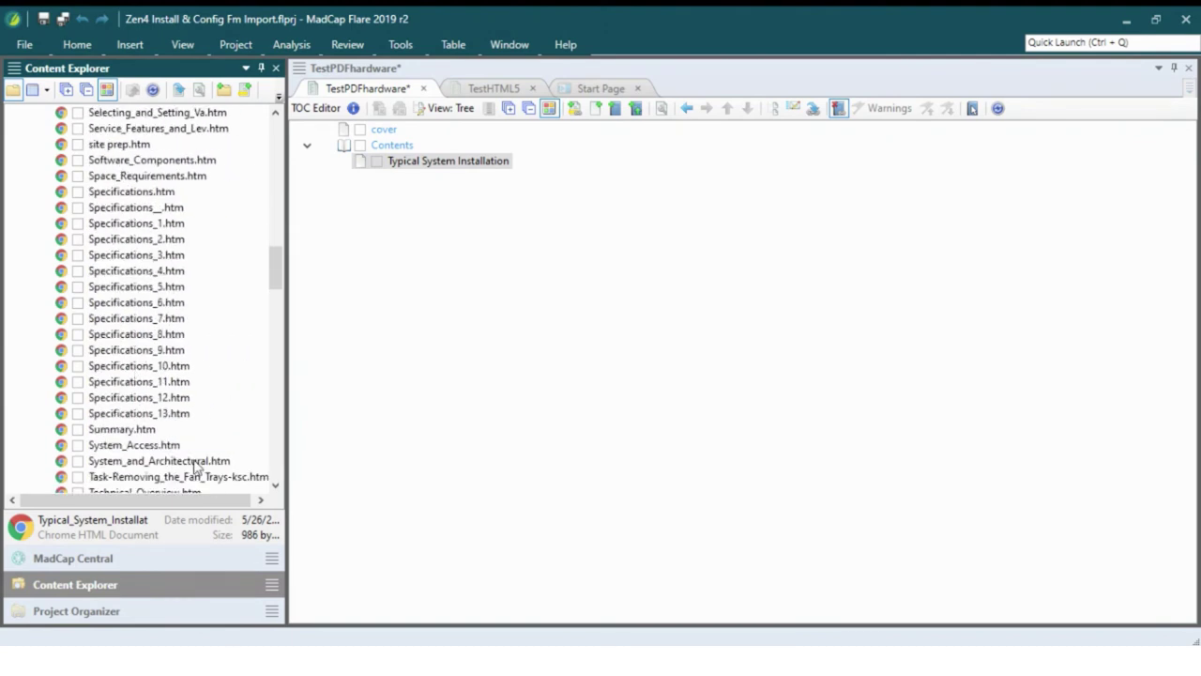
pyautogui.moveTo(197, 460); pyautogui.dragTo(418, 226)
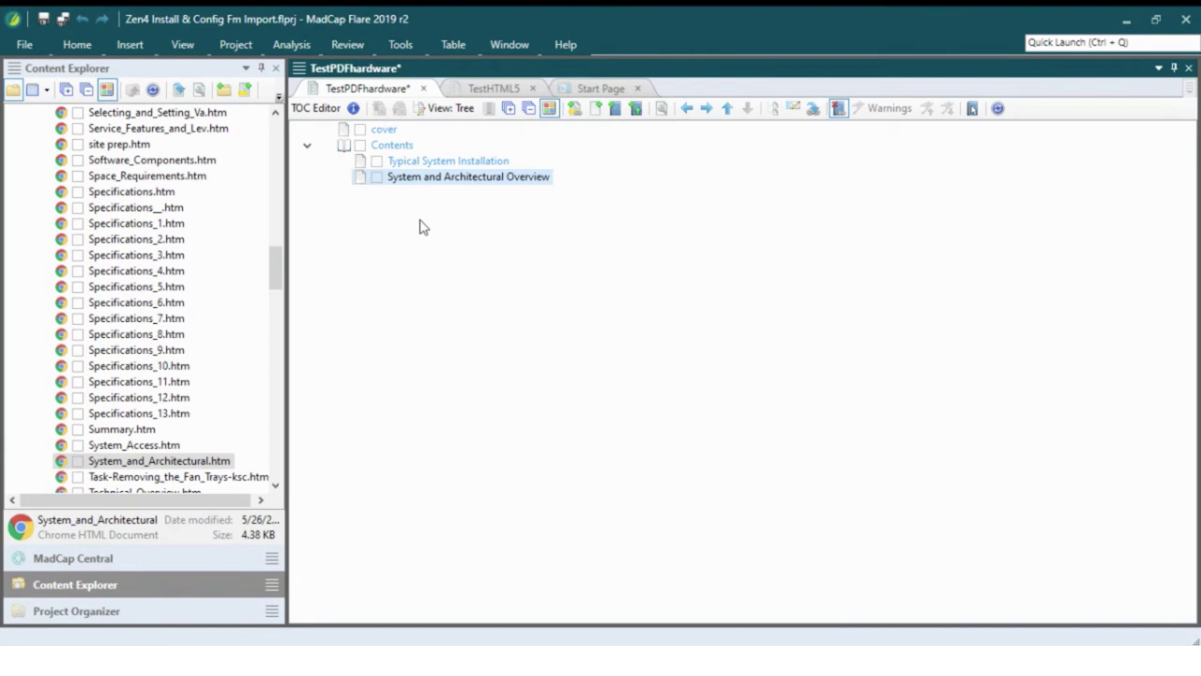
pyautogui.click(728, 109)
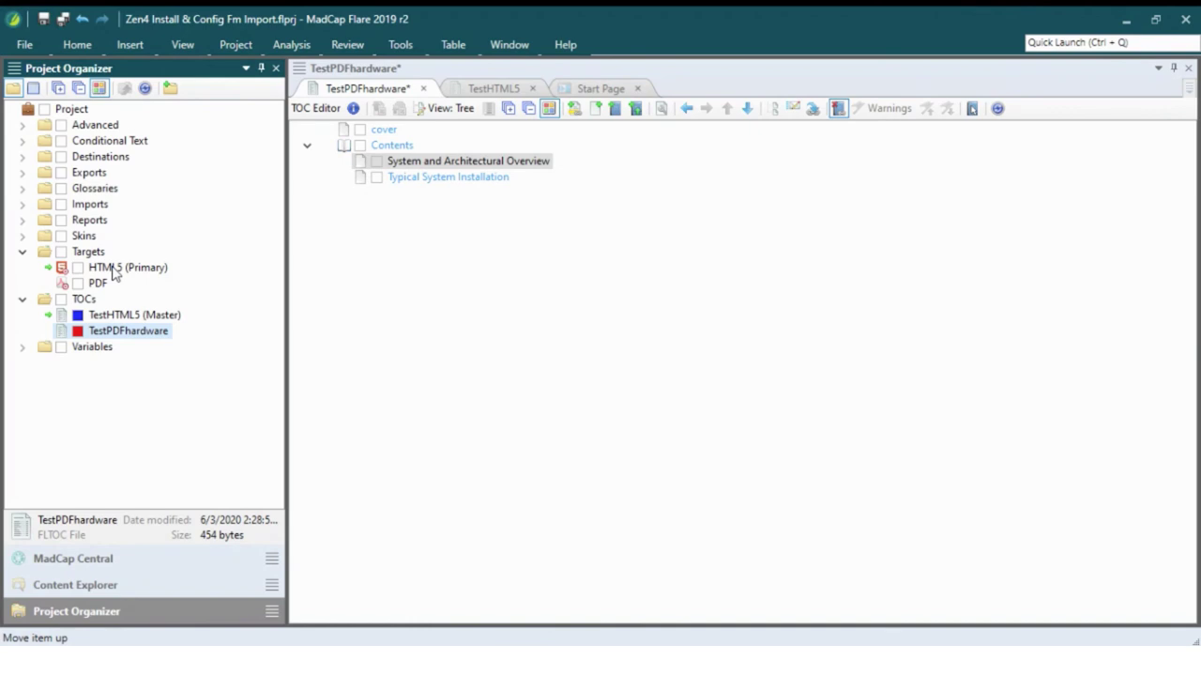
# - Open the HTML5 target and examine its general settings, including master TOC and stylesheet, and its skin settings
pyautogui.doubleClick(111, 267)
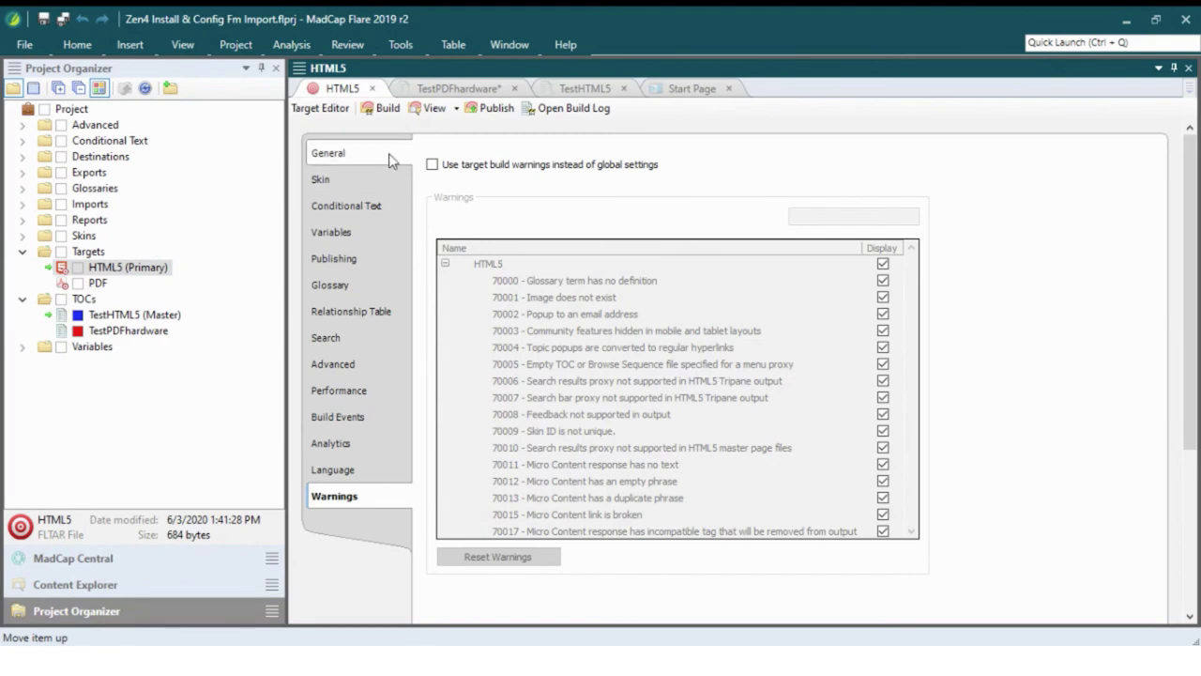
pyautogui.click(392, 161)
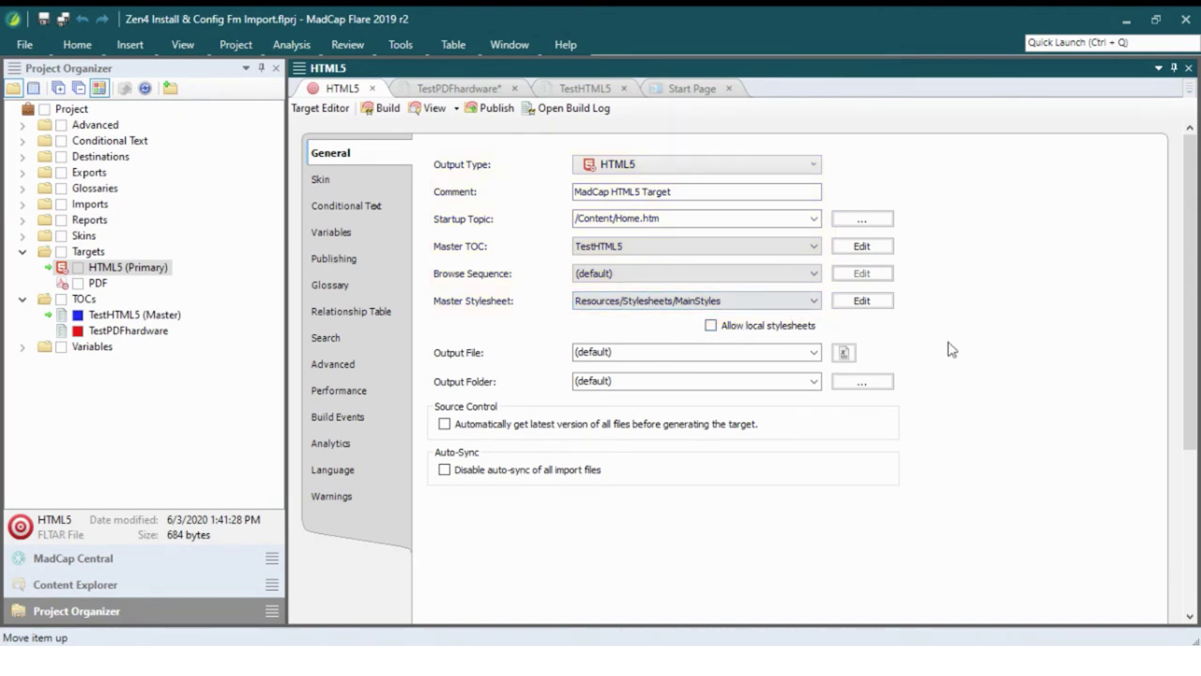
pyautogui.click(333, 181)
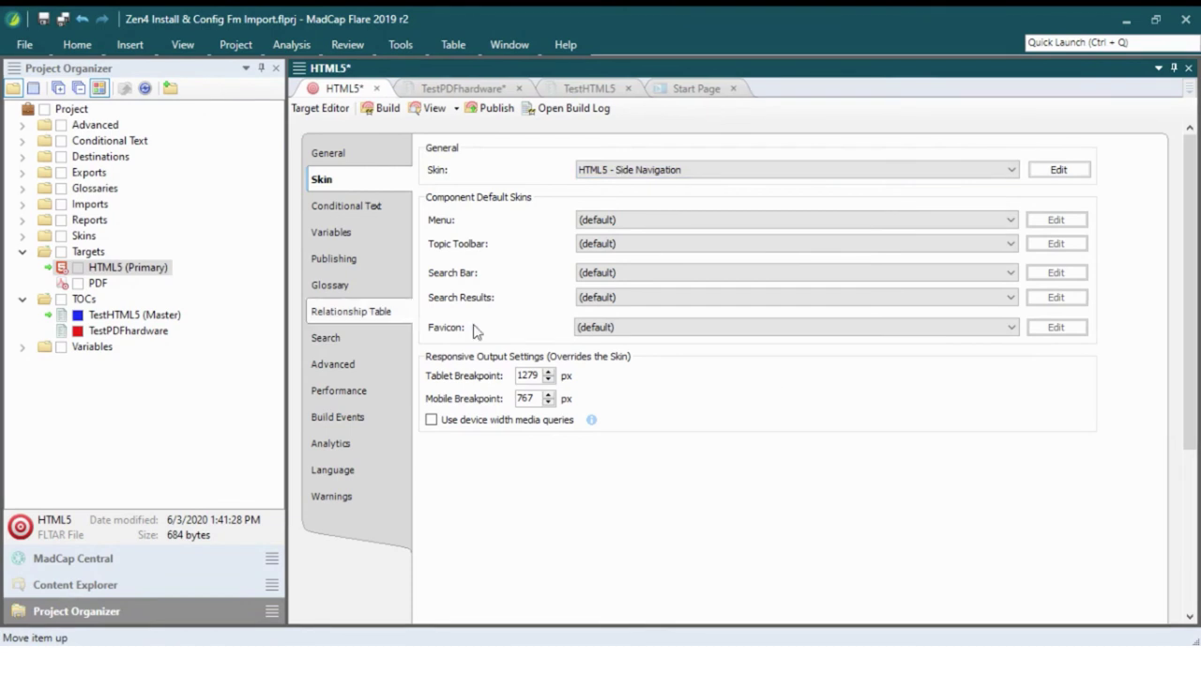
# - Open the PDF target and examine its general settings, variable definitions, and PDF document, bookmark and initial view options
pyautogui.click(100, 282)
pyautogui.doubleClick(100, 282)
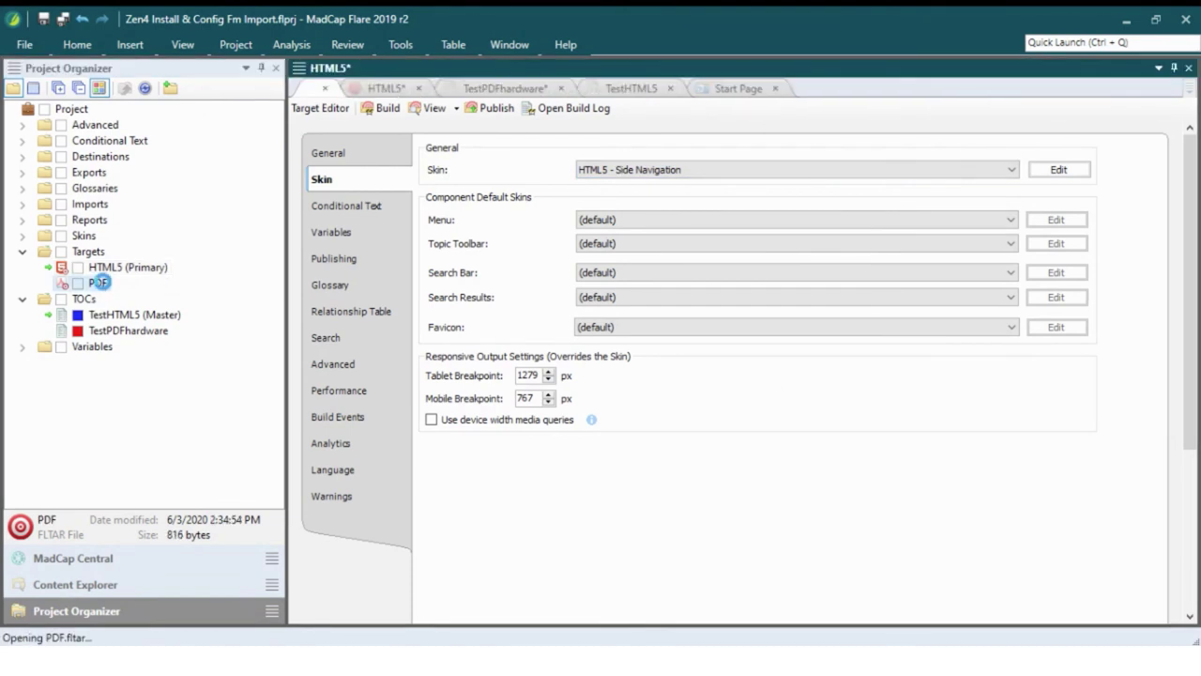
pyautogui.click(345, 158)
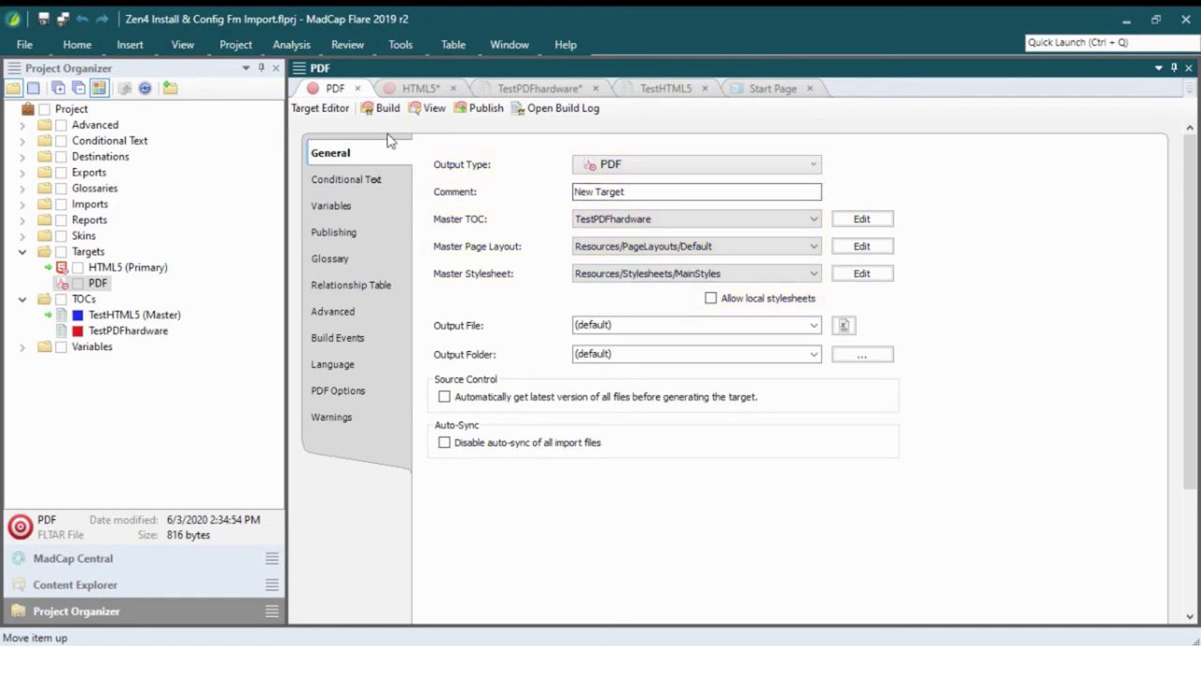
pyautogui.click(347, 209)
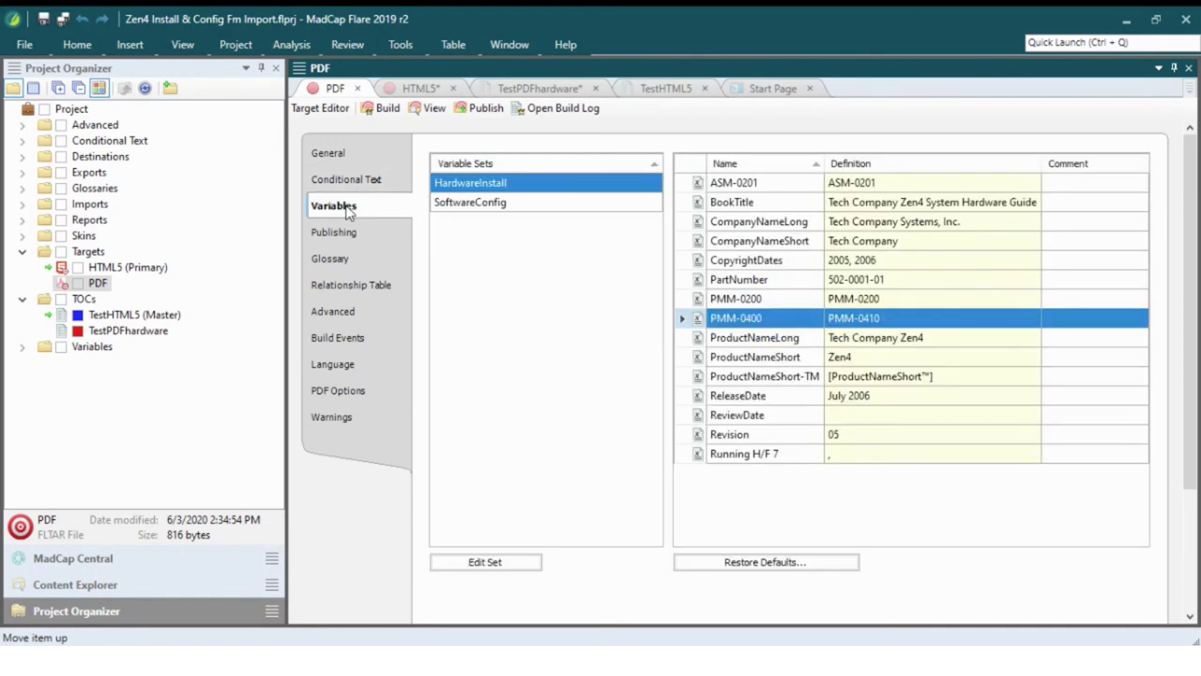
pyautogui.click(342, 391)
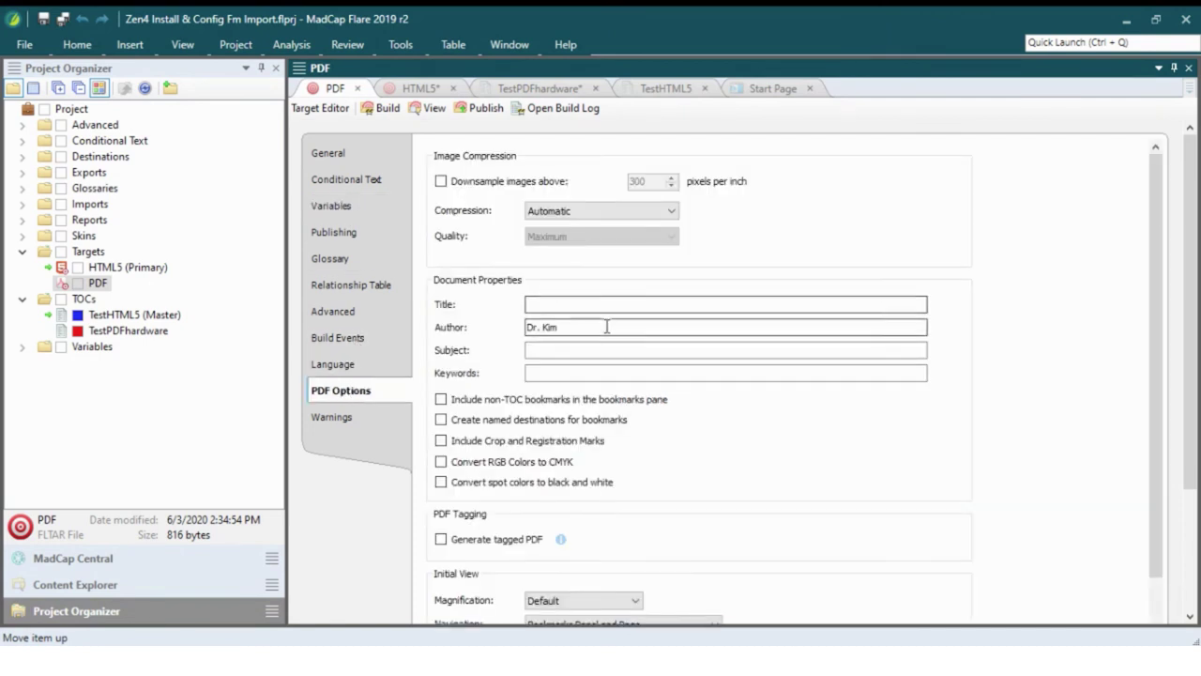
pyautogui.scroll(-3, 872, 231)
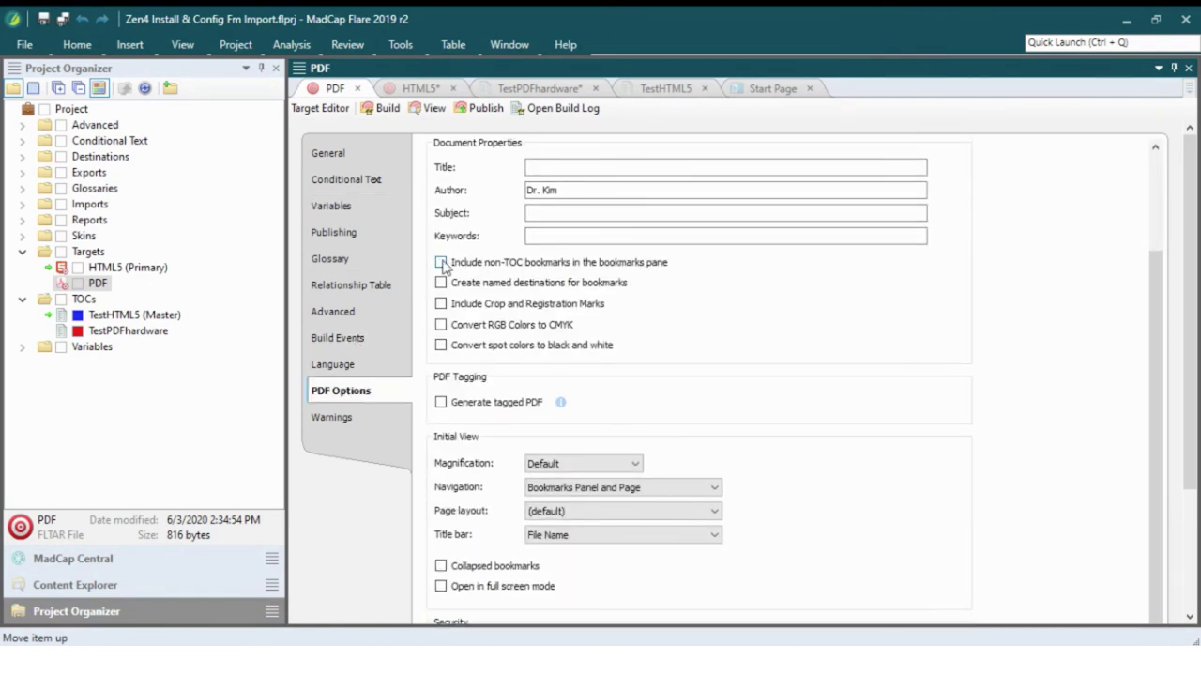